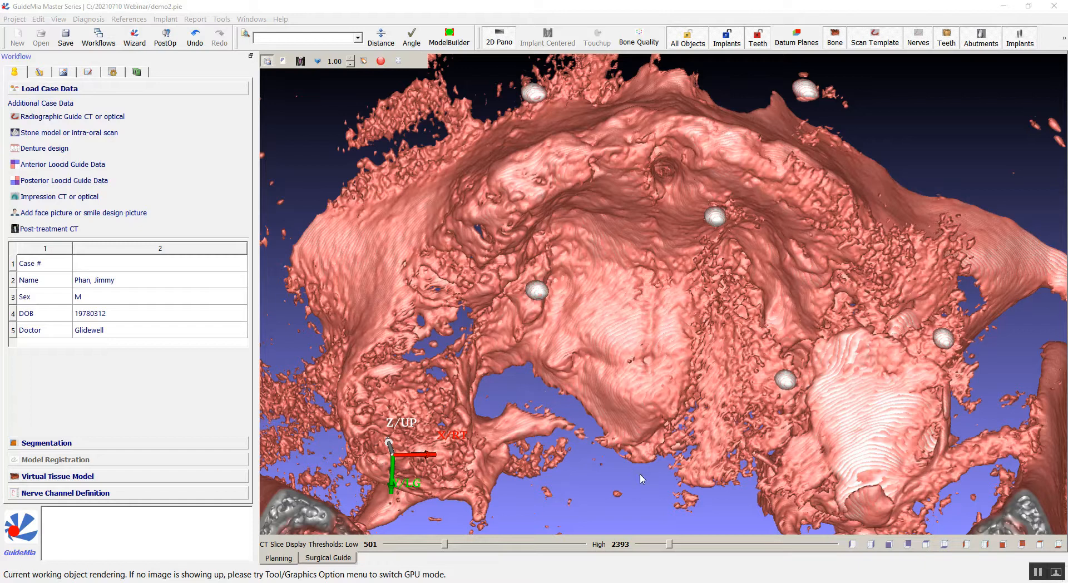
Switch the workspace from the single 3D bone rendering to the multi-pane layout with CT slice and 3D views.
left_click_drag(965, 134, 930, 227)
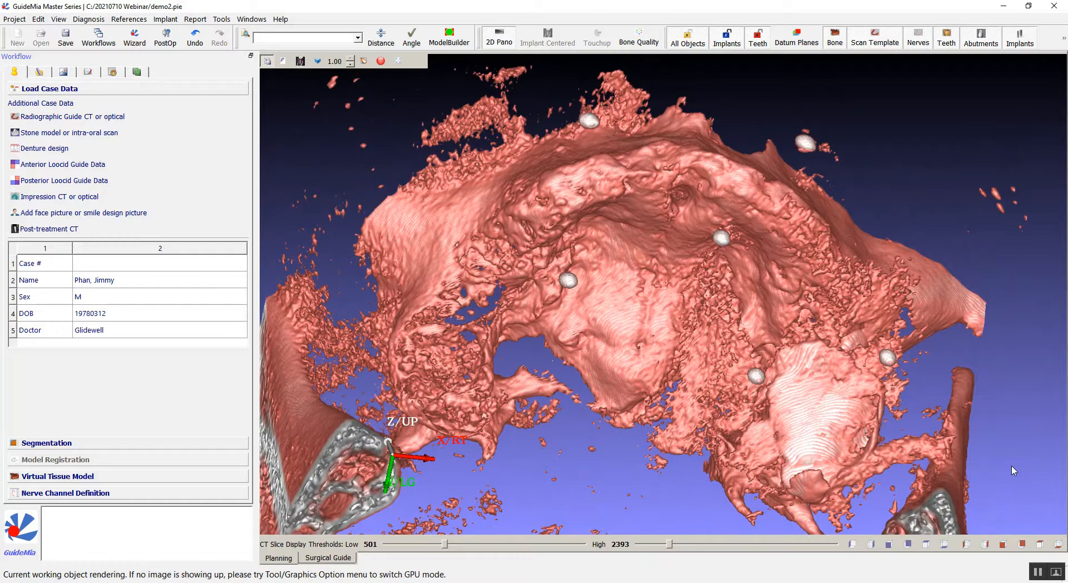
left_click_drag(850, 168, 772, 219)
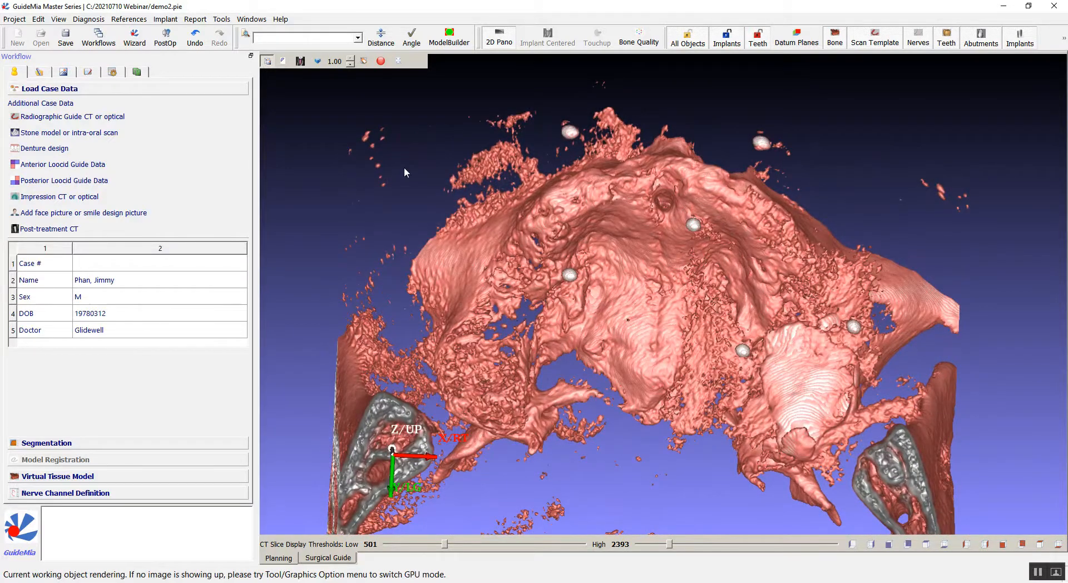
left_click_drag(389, 133, 470, 184)
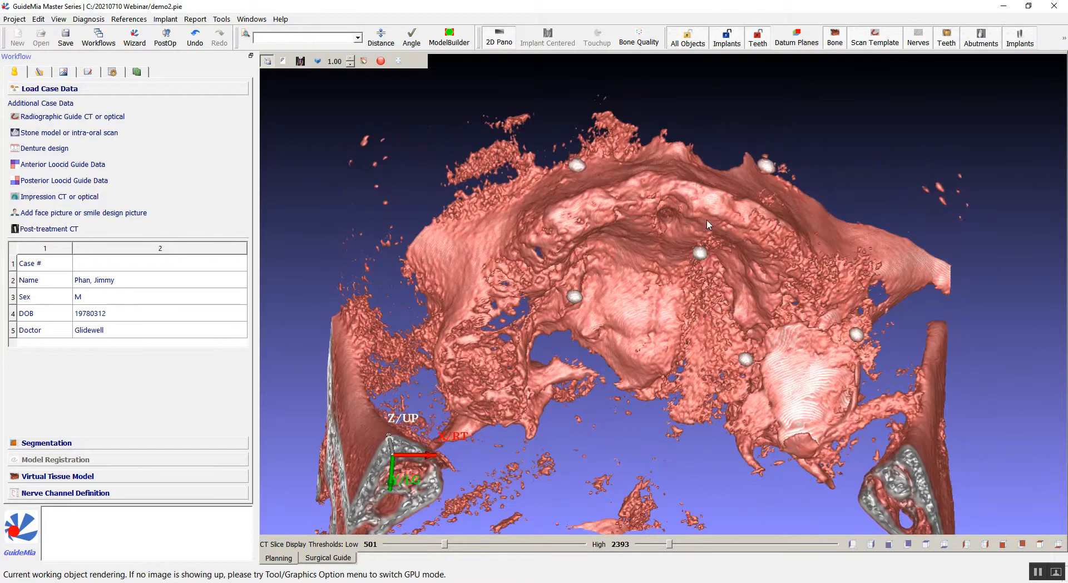
left_click(267, 63)
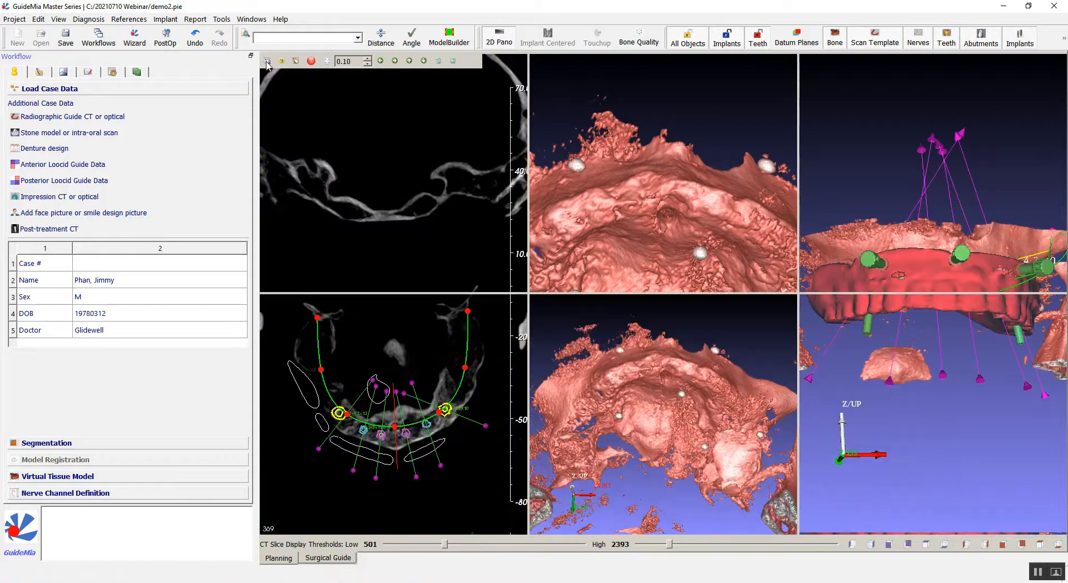
left_click_drag(691, 402, 692, 374)
middle_click_drag(692, 374, 711, 361)
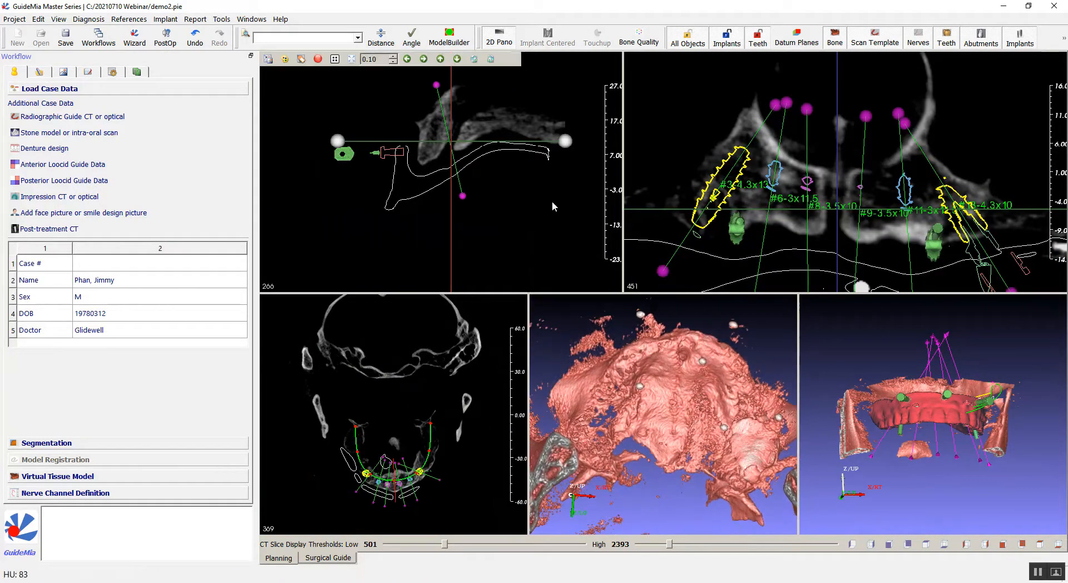
Adjust the CT display window and thresholds to Low 611 and High 2006.
mouse_move(551, 218)
left_mouse_down()
mouse_move(506, 221)
mouse_move(479, 239)
mouse_move(538, 197)
mouse_move(537, 227)
left_mouse_up()
scroll(666, 400, "up", 4)
mouse_move(582, 208)
left_mouse_down()
mouse_move(573, 214)
mouse_move(574, 206)
left_mouse_up()
left_click_drag(648, 365, 719, 363)
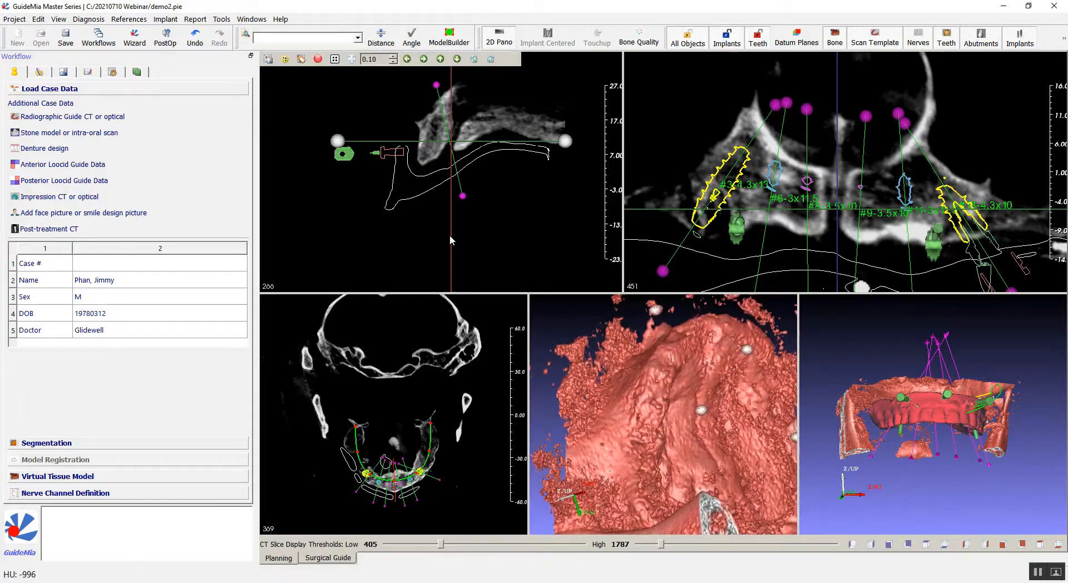
left_click_drag(504, 233, 506, 201)
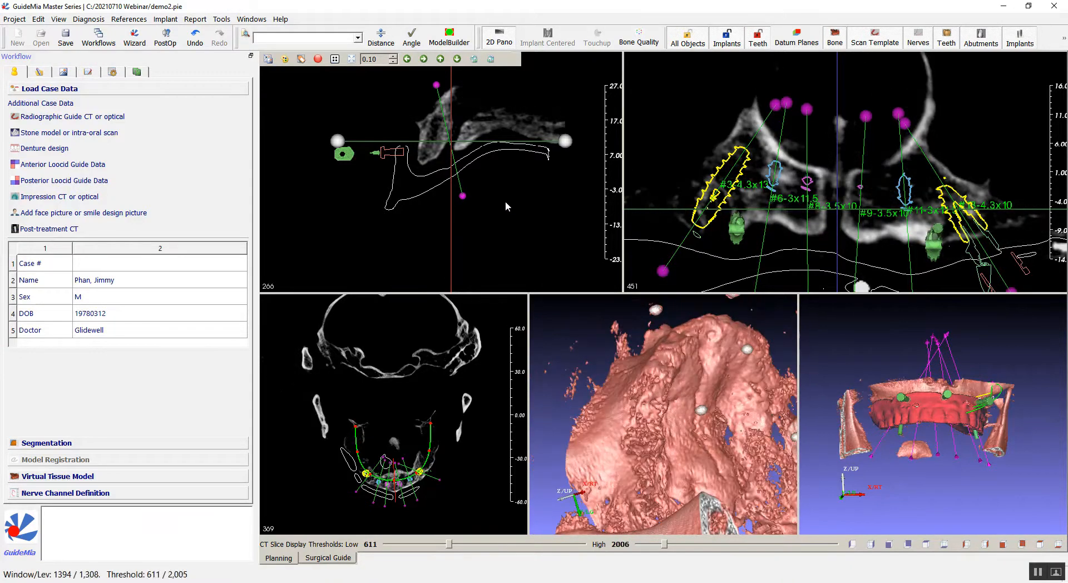
Open the Segmentation section on its Bone tab.
left_click_drag(618, 391, 620, 445)
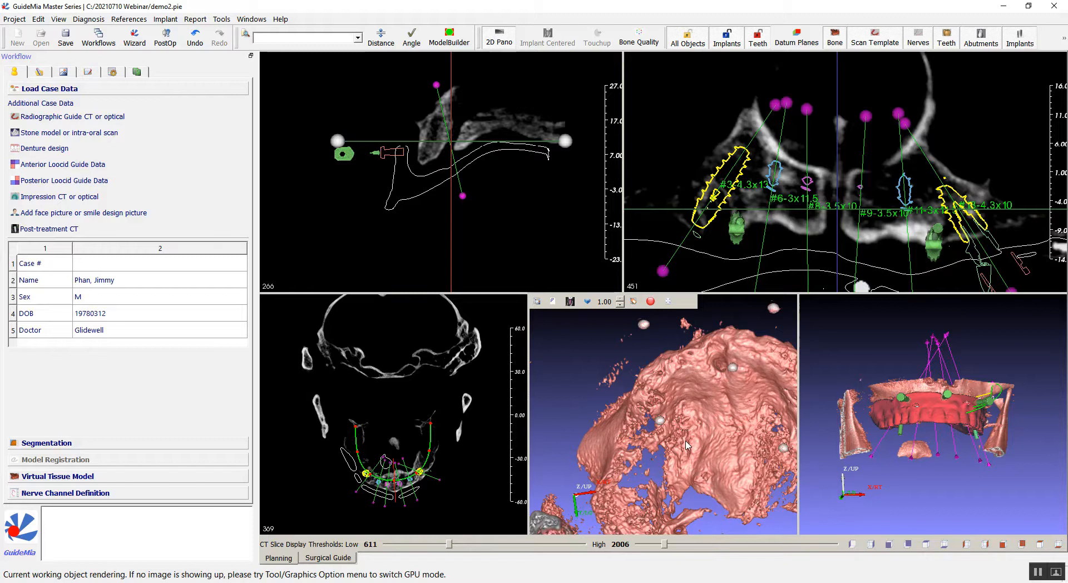
left_click_drag(574, 358, 632, 355)
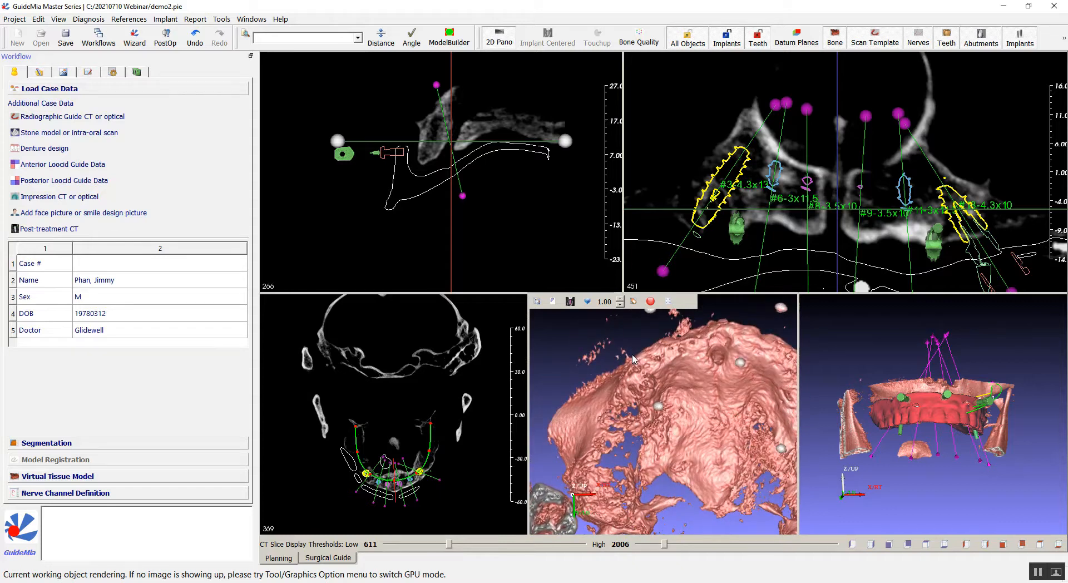
left_click_drag(623, 342, 635, 336)
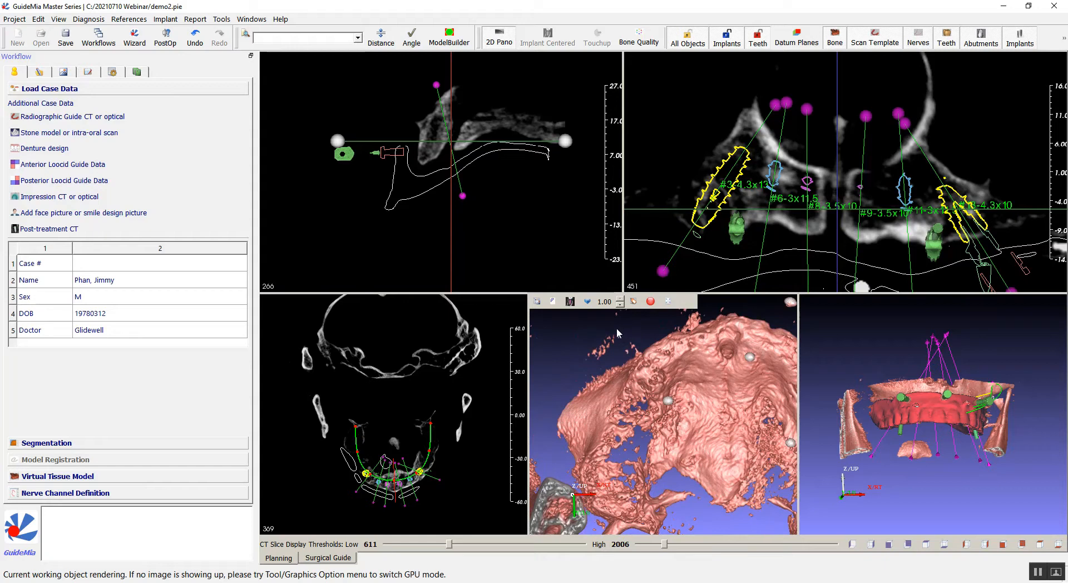
left_click_drag(559, 337, 554, 341)
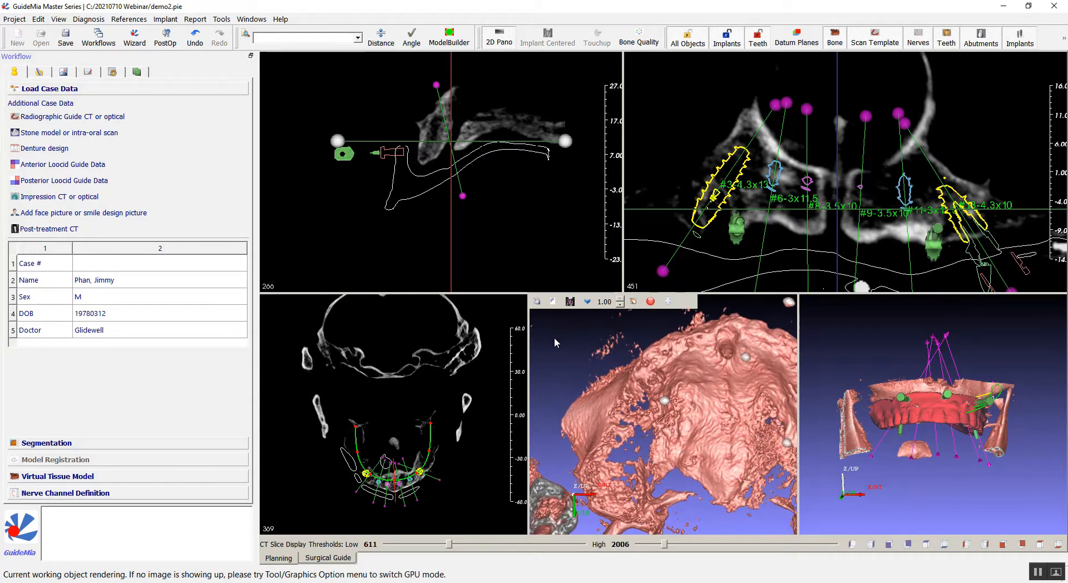
left_click(206, 445)
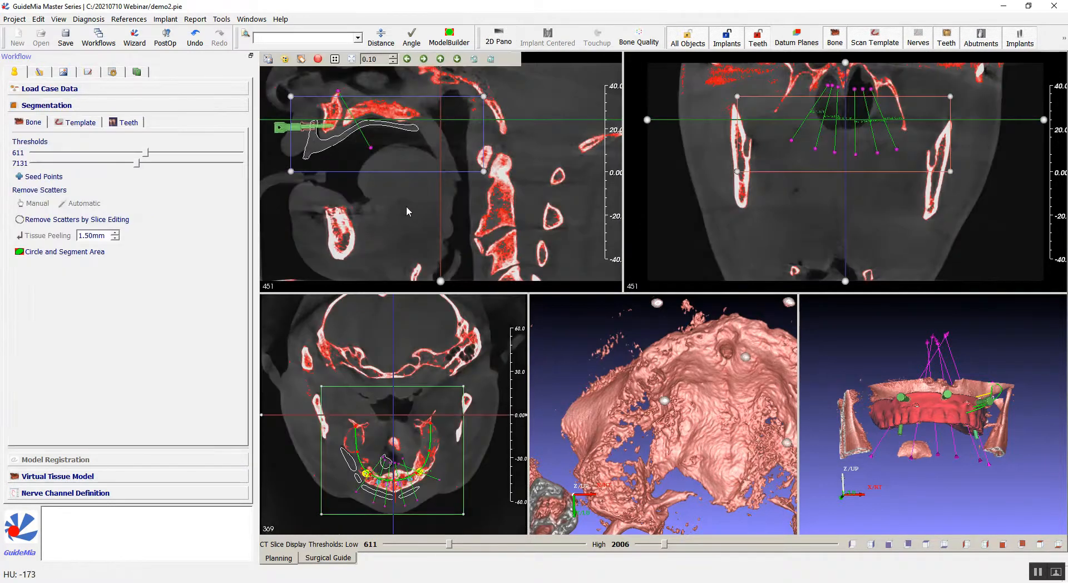
Resize the bone segmentation box in the axial view so it encloses only one side of the arch.
middle_click_drag(419, 207, 474, 202)
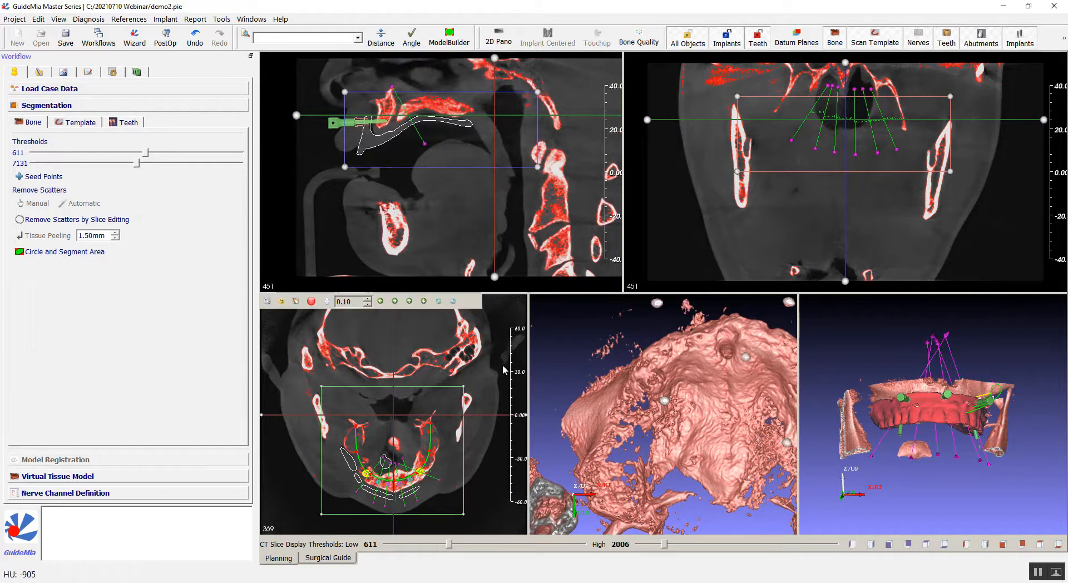
scroll(491, 373, "up", 3)
middle_click_drag(491, 371, 496, 323)
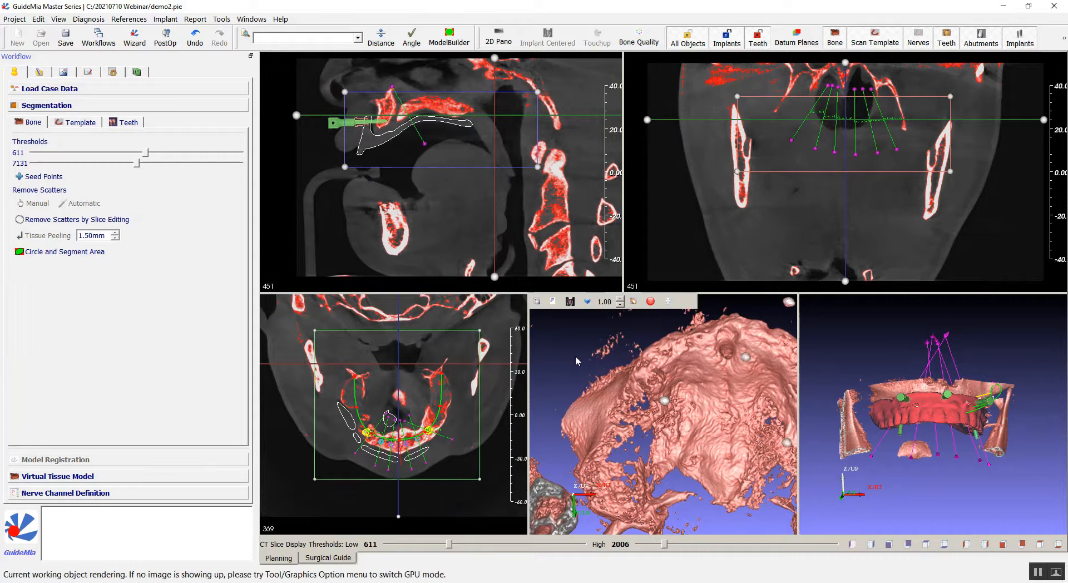
left_click_drag(579, 360, 622, 385)
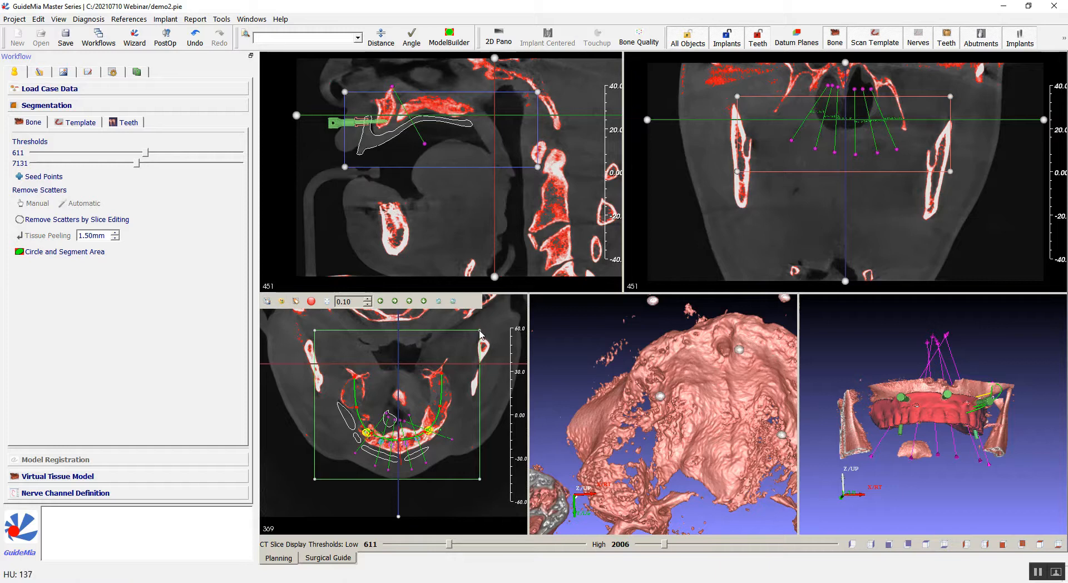
left_click_drag(480, 333, 397, 367)
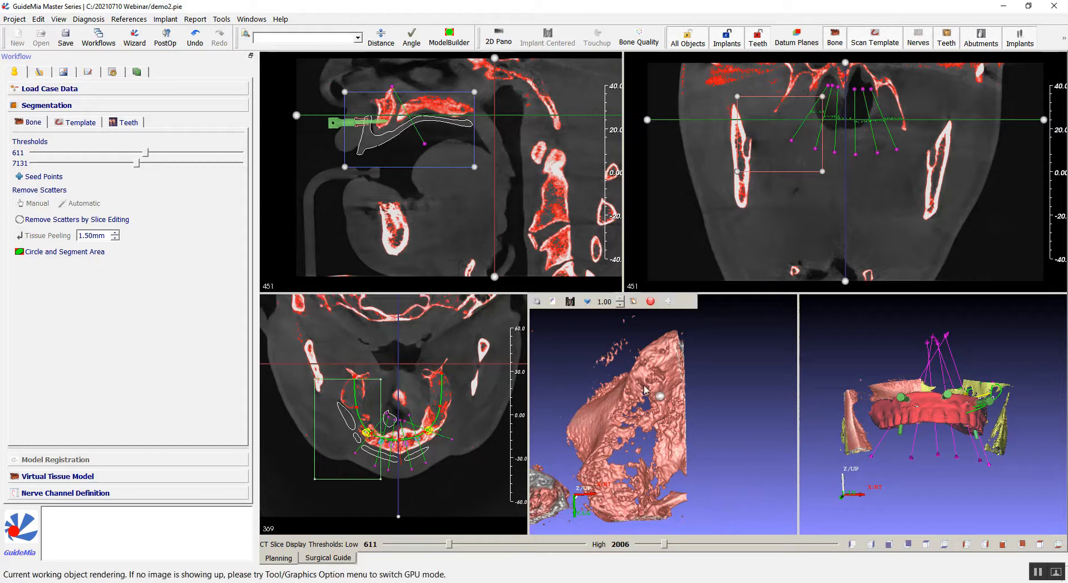
Lower the low bone threshold to 363.
mouse_move(715, 402)
left_mouse_down()
mouse_move(715, 417)
mouse_move(707, 412)
left_mouse_up()
left_click_drag(689, 362, 719, 354)
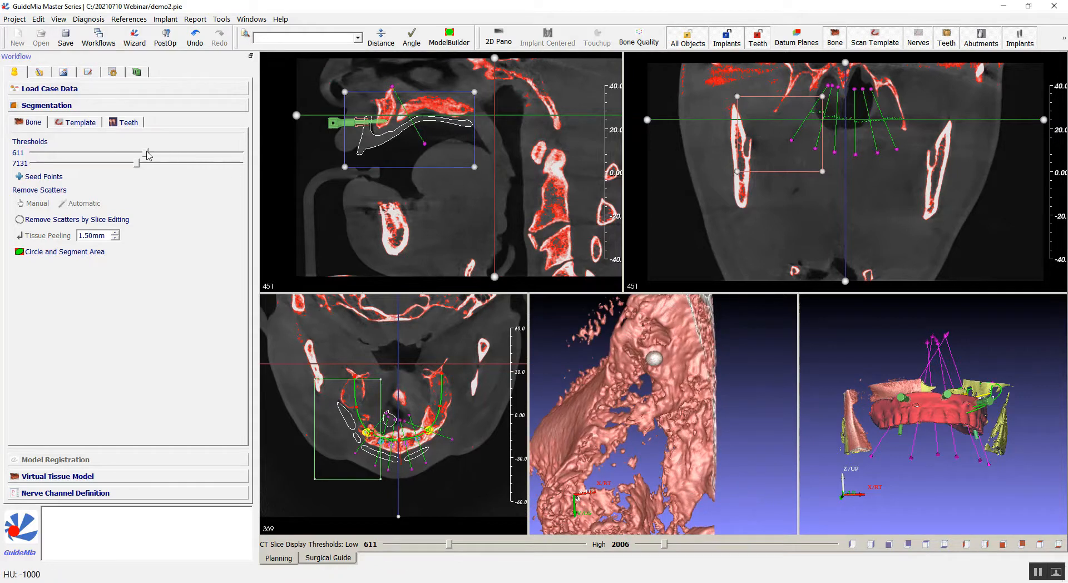
left_click_drag(148, 155, 139, 156)
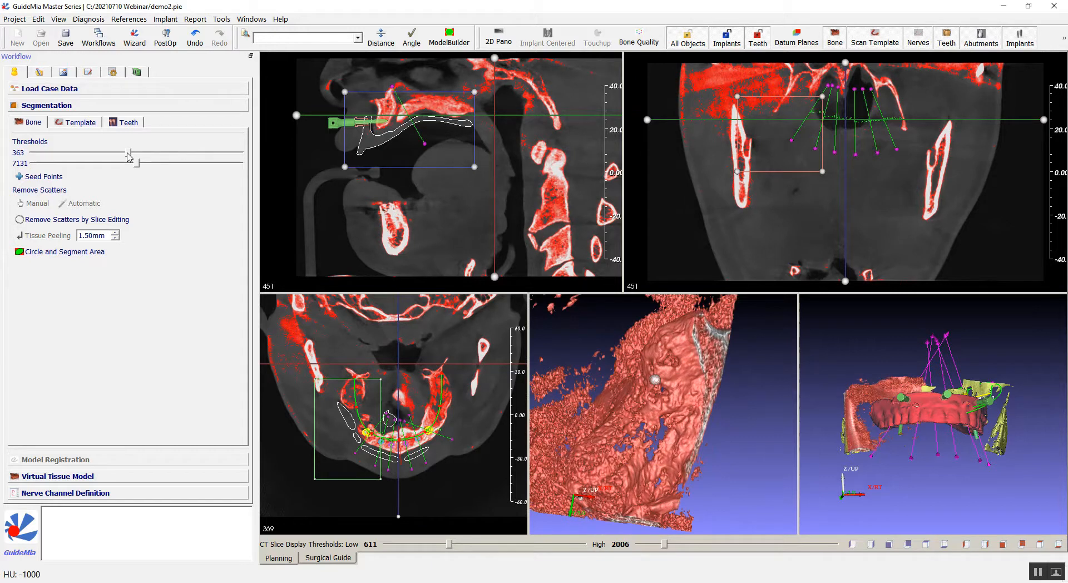
Lower the low bone threshold further to 255.
scroll(583, 392, "down", 3)
left_click_drag(581, 392, 678, 404)
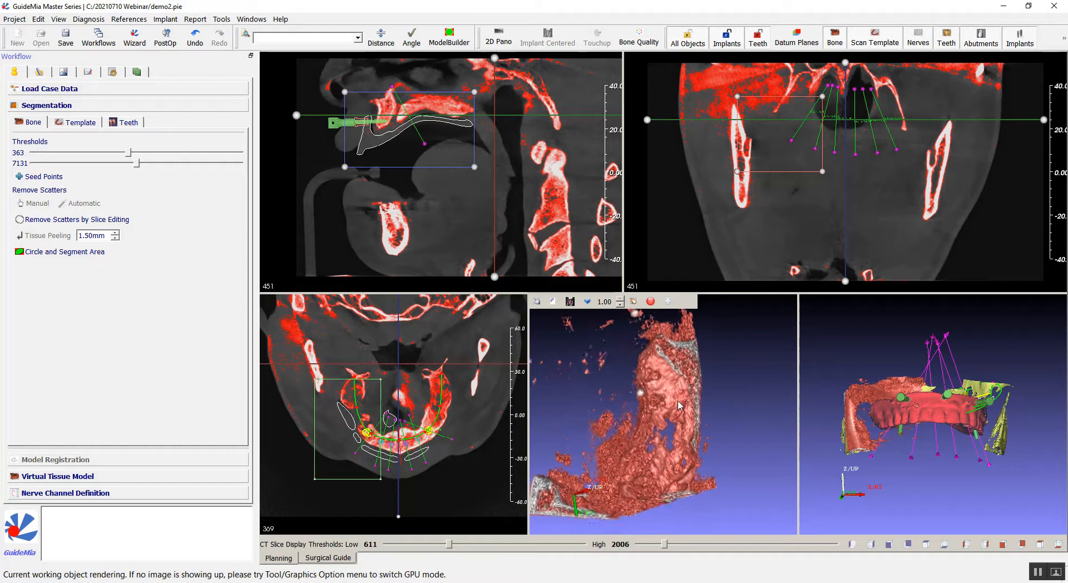
scroll(678, 404, "up", 5)
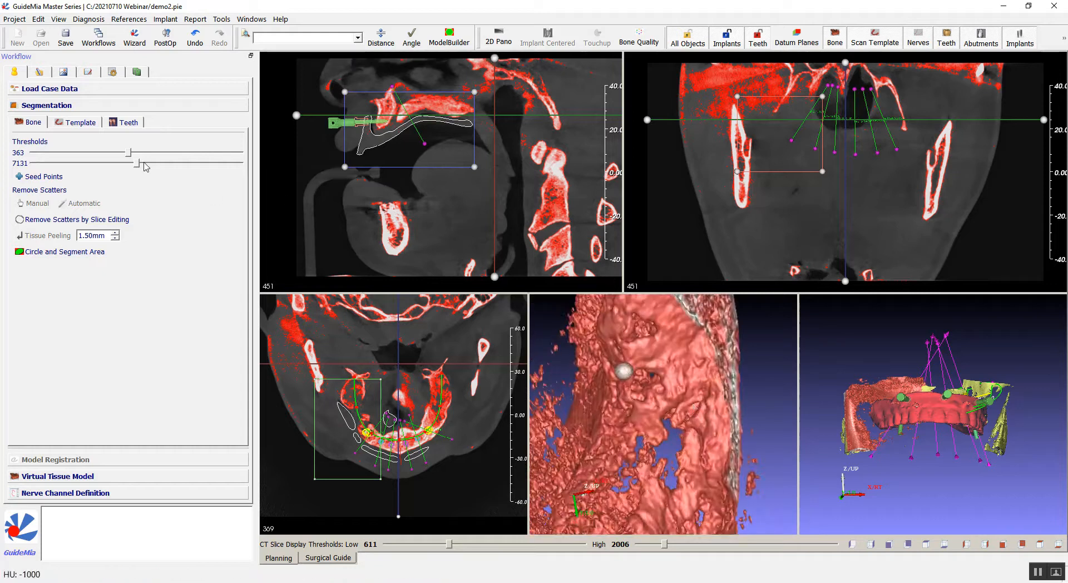
left_click_drag(127, 153, 129, 153)
left_click(116, 152)
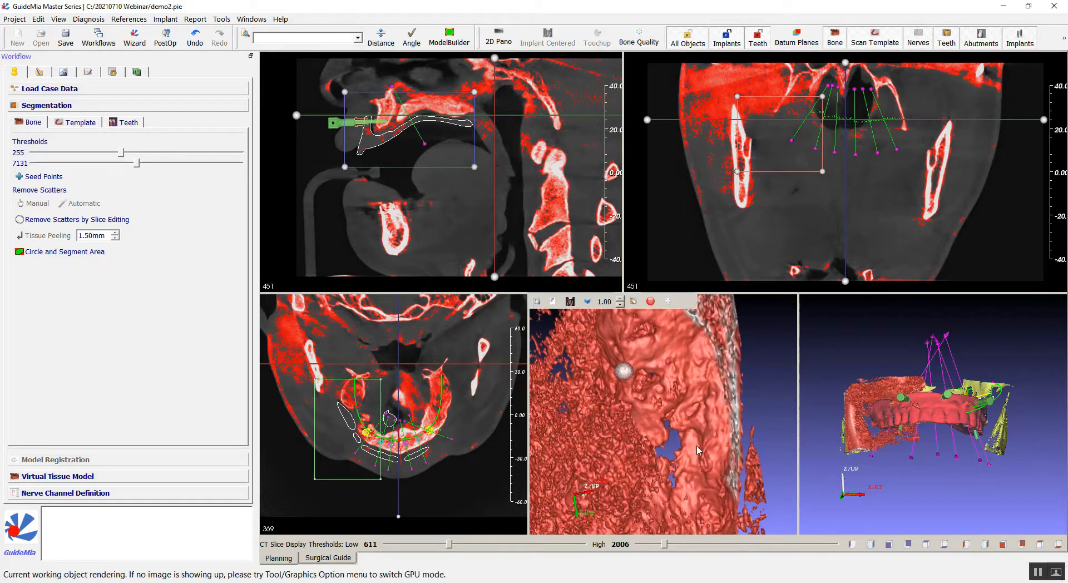
Lower the low bone threshold to 219.
scroll(641, 477, "down", 3)
left_click_drag(641, 478, 689, 457)
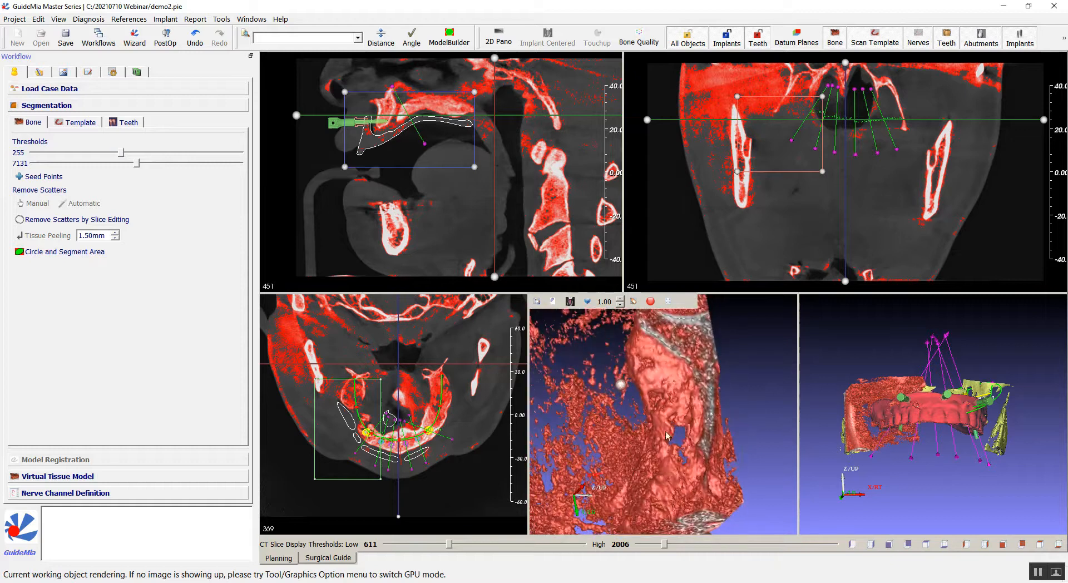
left_click_drag(726, 371, 812, 418)
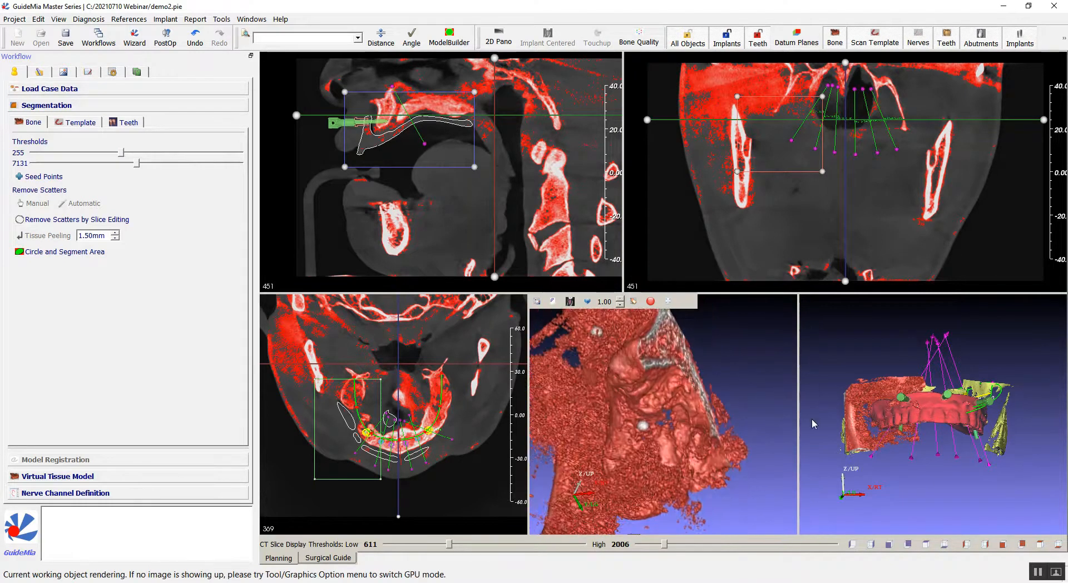
left_click_drag(123, 156, 124, 157)
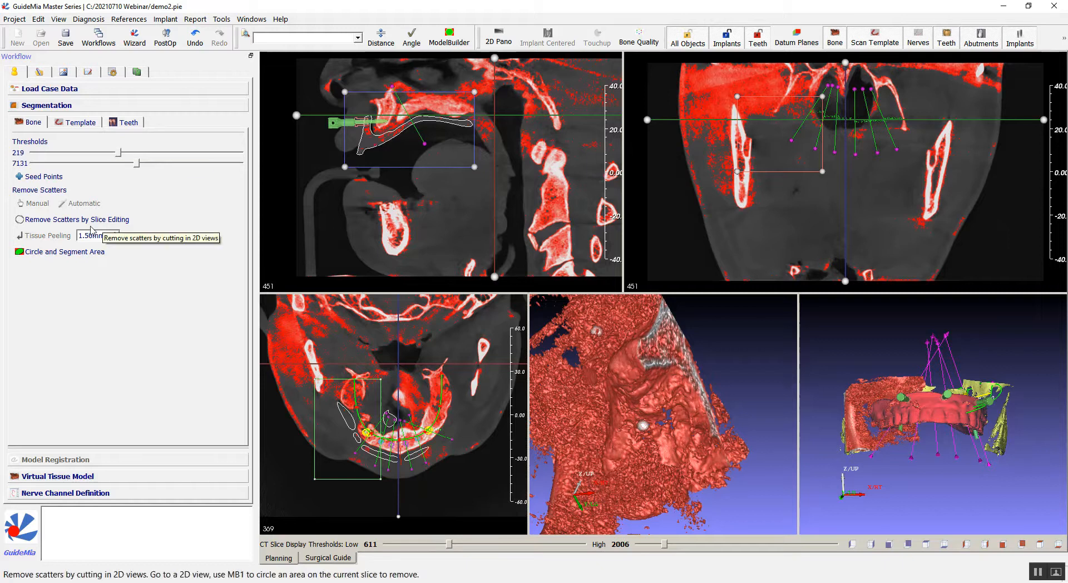
left_click(120, 152)
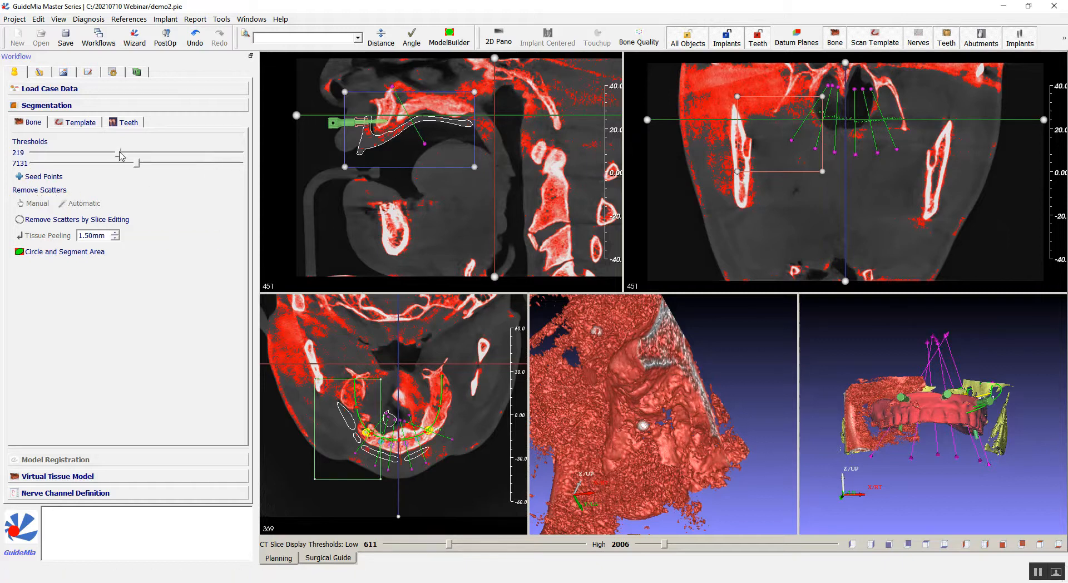
Circle a block of scattered fragments in the 3D view and remove it from the bone segmentation.
left_click_drag(693, 425, 618, 437)
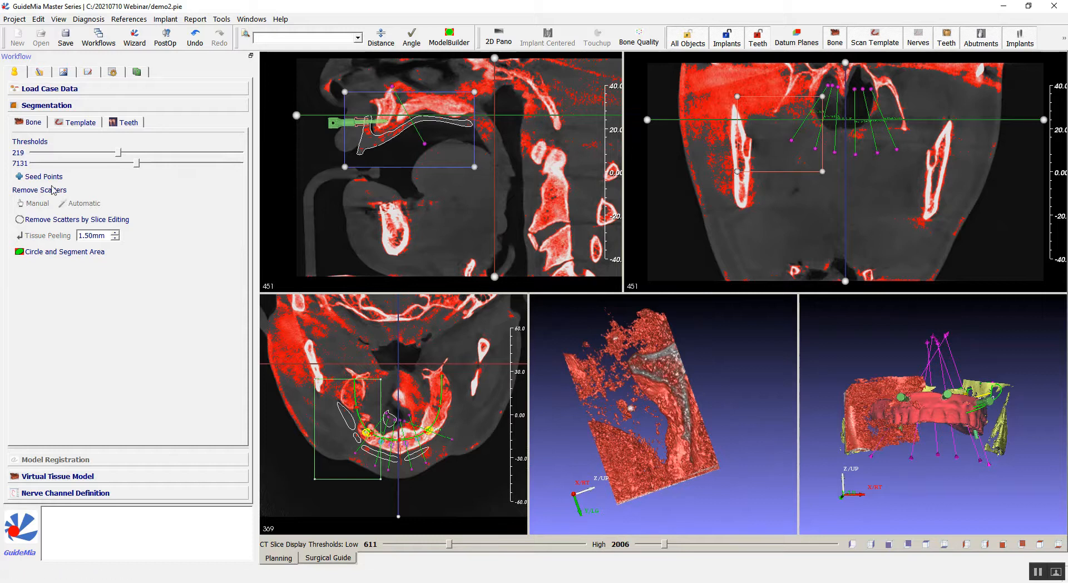
left_click_drag(682, 339, 765, 337)
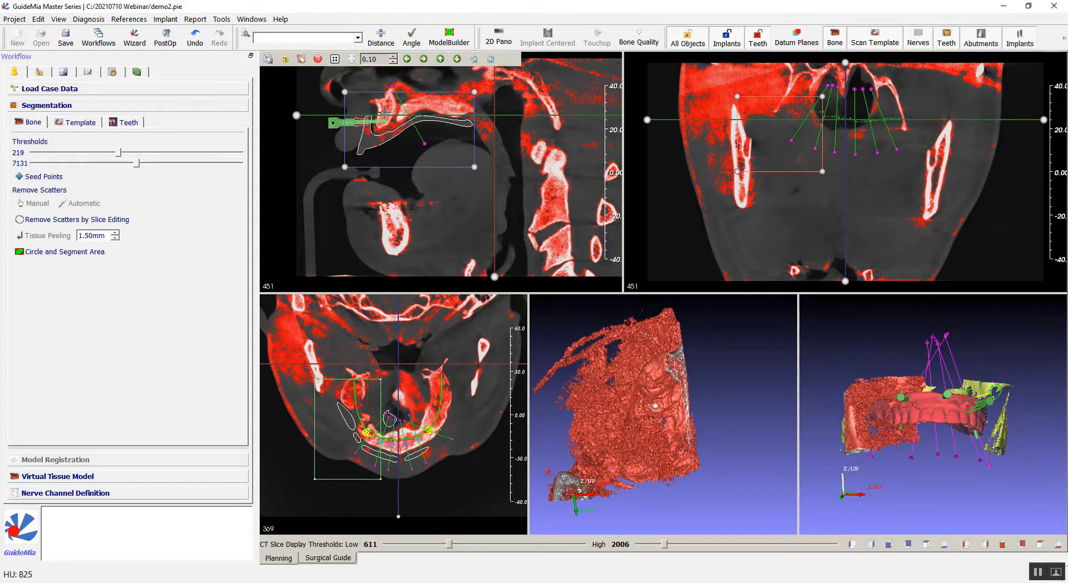
left_click(371, 437)
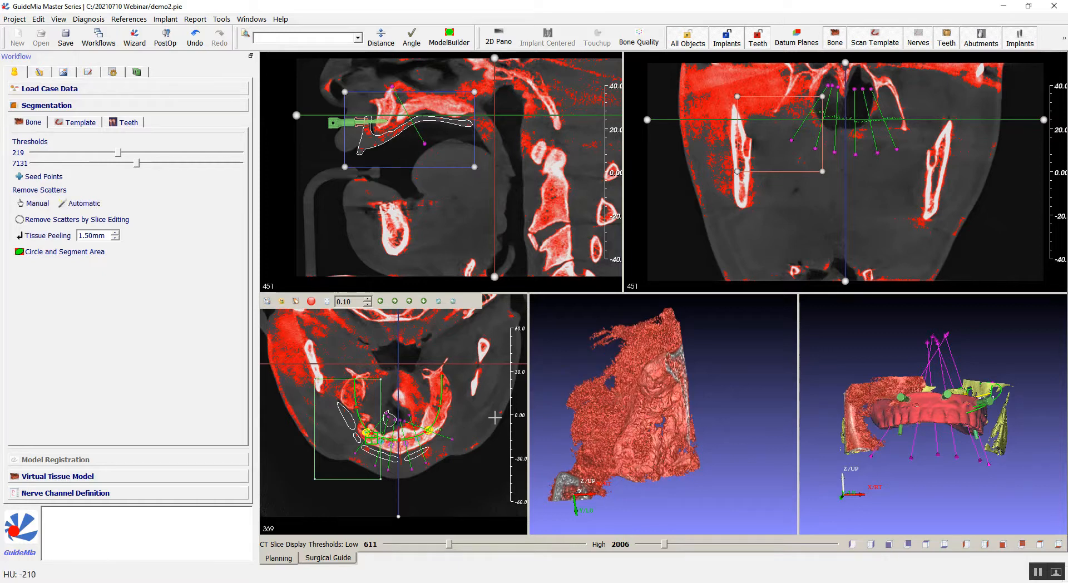
left_click_drag(710, 387, 626, 406)
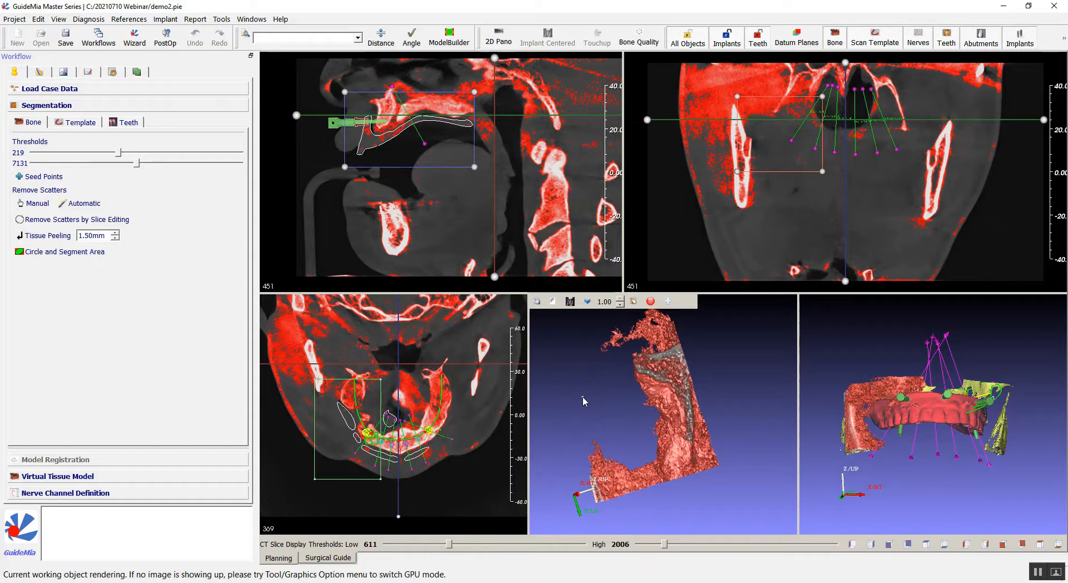
left_click(658, 462)
left_click(659, 497)
left_click(560, 507)
left_click(583, 397)
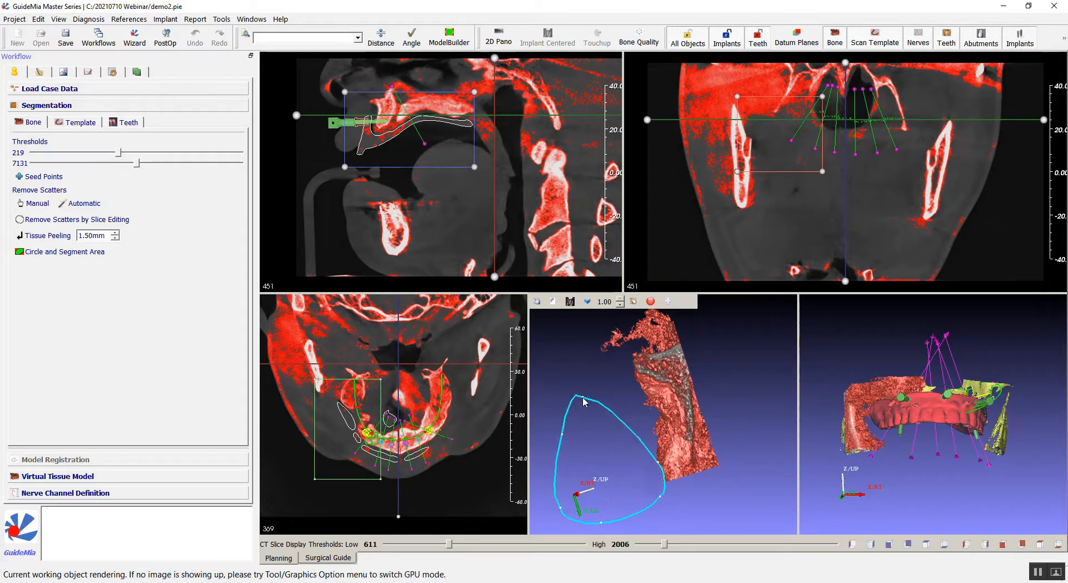
left_click_drag(568, 408, 729, 390)
left_click_drag(818, 412, 700, 454)
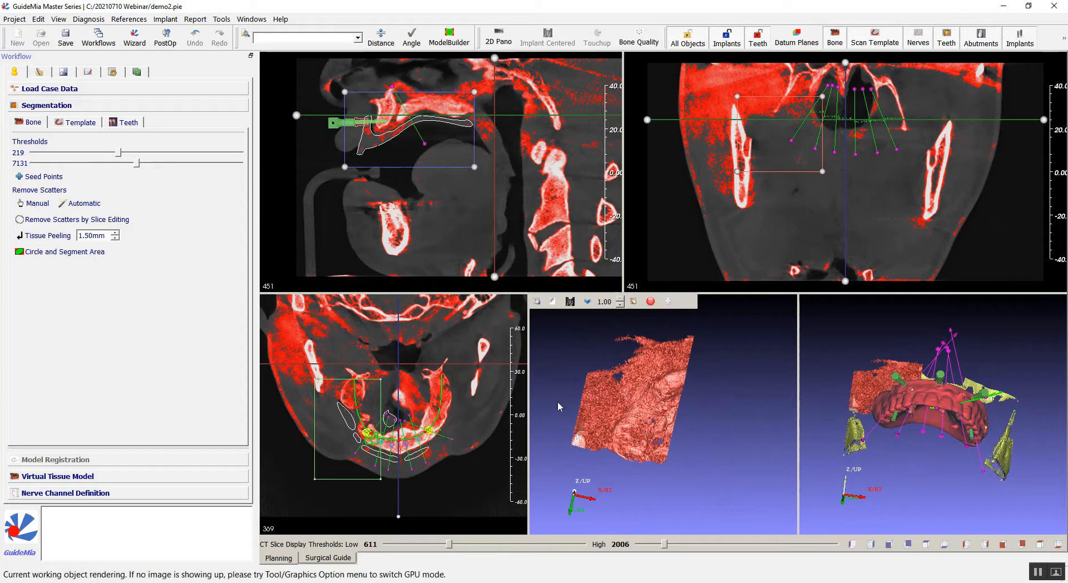
Outline another region of scatter in the 3D view and remove it.
left_click(606, 322)
left_click(677, 321)
left_click(722, 339)
left_click(638, 373)
left_click(620, 402)
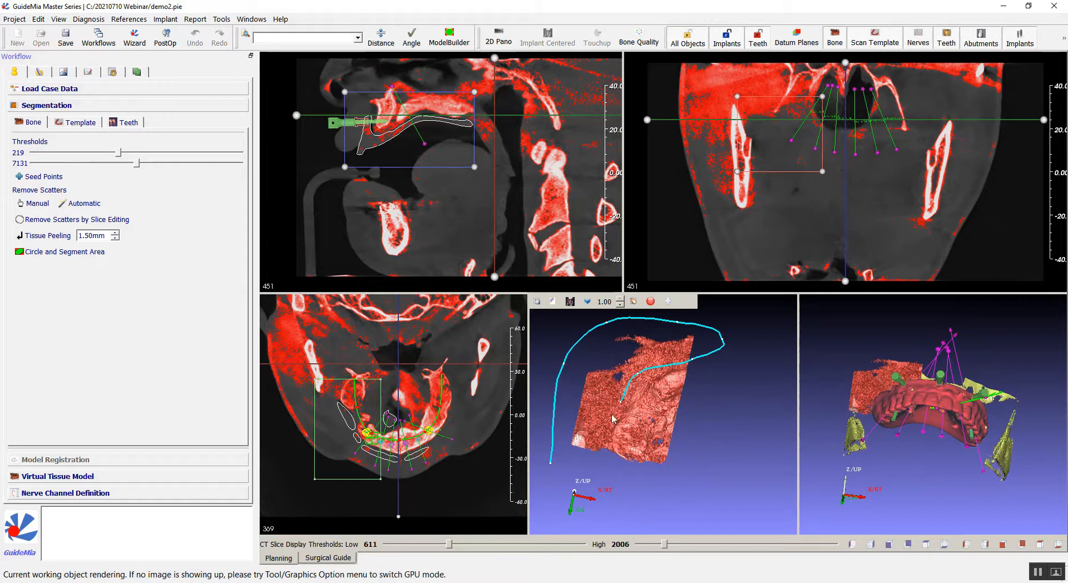
left_click(604, 434)
left_click(598, 457)
double_click(580, 466)
left_click_drag(695, 462, 763, 452)
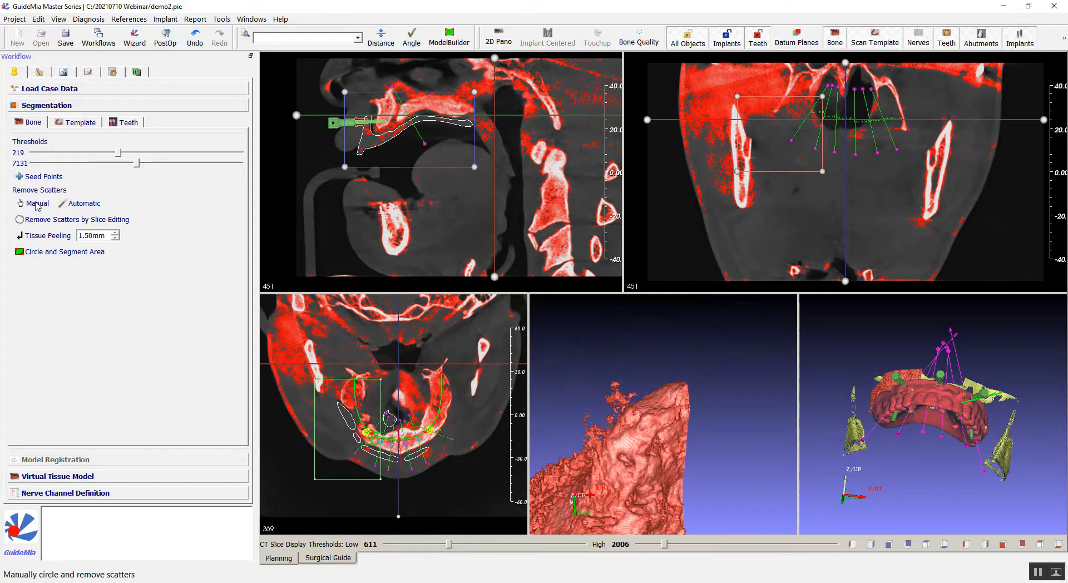
Reselect manual scatter removal and set Tissue Peeling to 2.50 mm.
left_click(36, 204)
mouse_move(630, 412)
left_mouse_down()
mouse_move(616, 412)
mouse_move(599, 451)
mouse_move(574, 442)
mouse_move(608, 364)
left_mouse_up()
left_click(612, 363)
left_click_drag(701, 393, 720, 439)
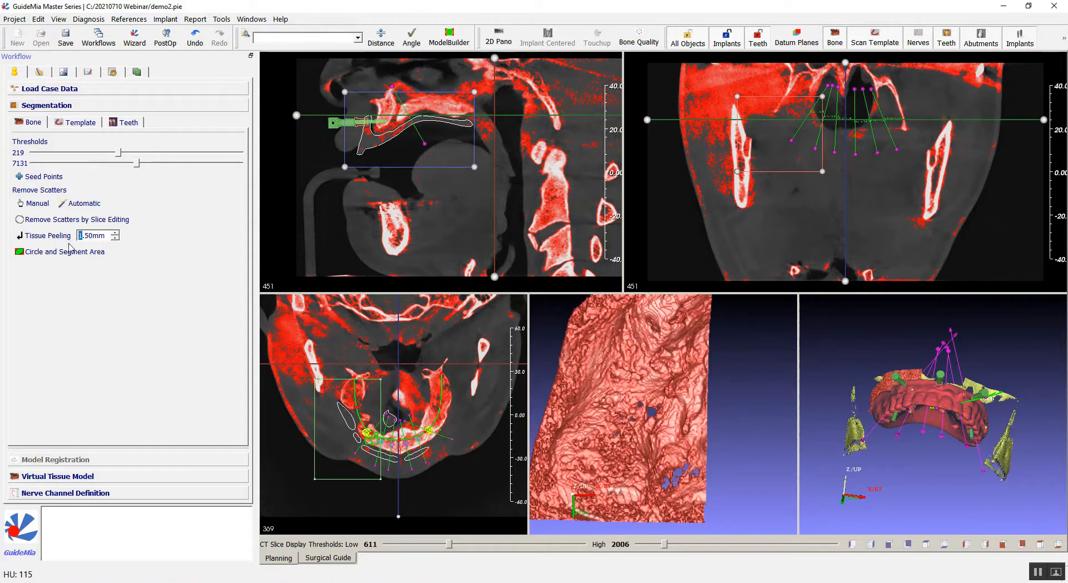
left_click(37, 233)
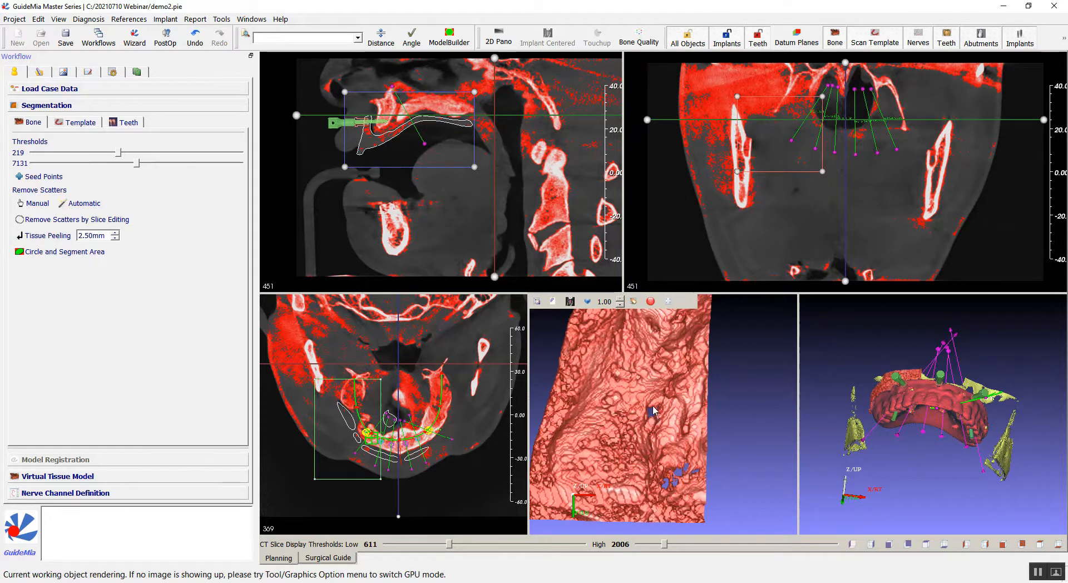
Set Tissue Peeling to 3.00 mm and activate the tissue peeling tool.
left_click_drag(653, 411, 619, 400)
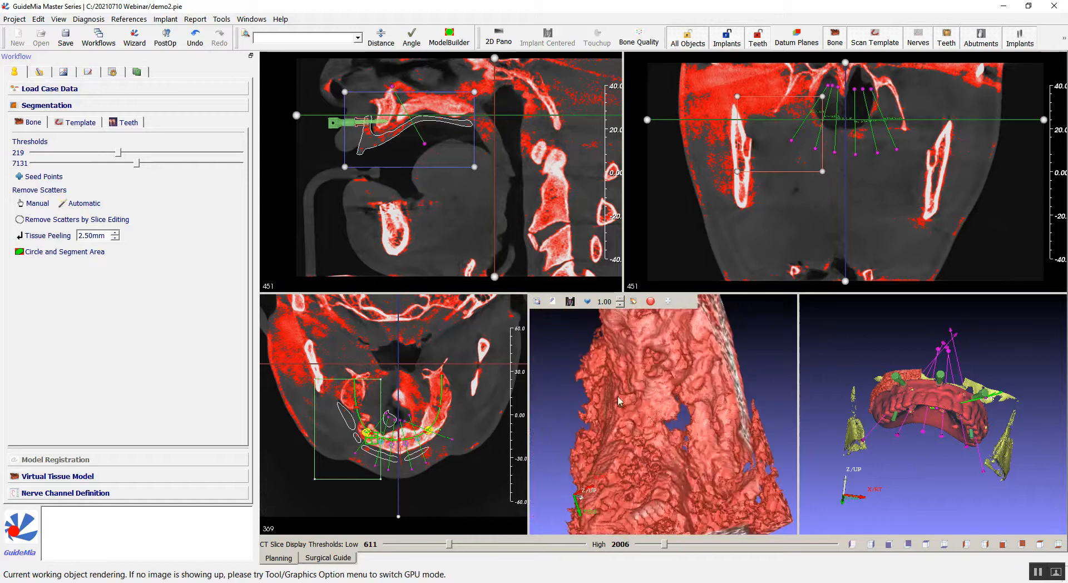
left_click_drag(659, 436, 632, 421)
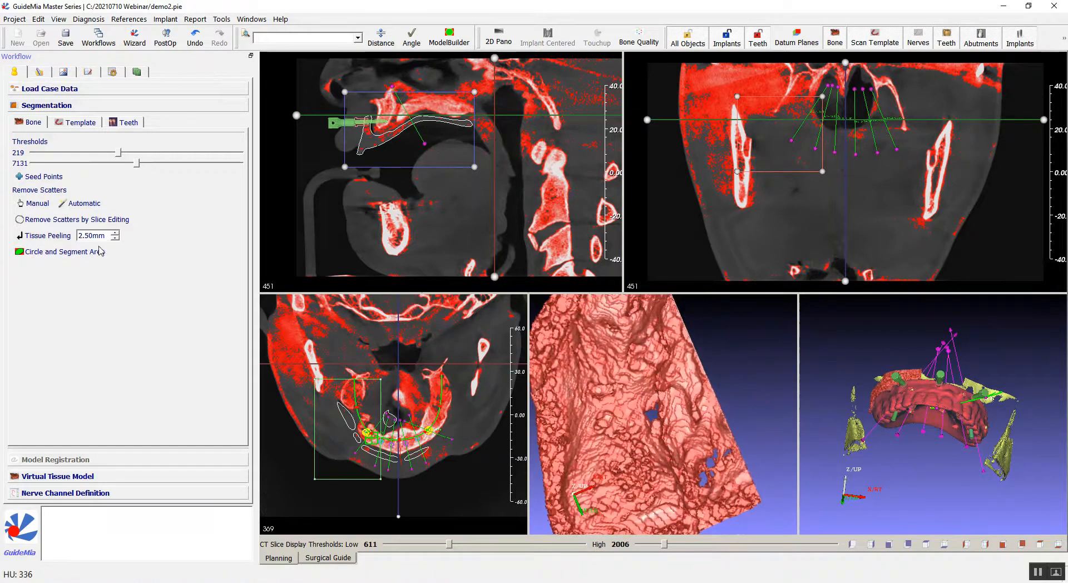
left_click_drag(96, 235, 52, 236)
type("3")
key("Return")
left_click(22, 236)
Outline the bone surface region in the 3D view to peel it away.
mouse_move(662, 379)
left_mouse_down()
mouse_move(699, 471)
mouse_move(715, 366)
mouse_move(665, 328)
mouse_move(725, 403)
mouse_move(679, 357)
mouse_move(649, 379)
left_mouse_up()
scroll(699, 471, "down", 3)
scroll(649, 379, "up", 2)
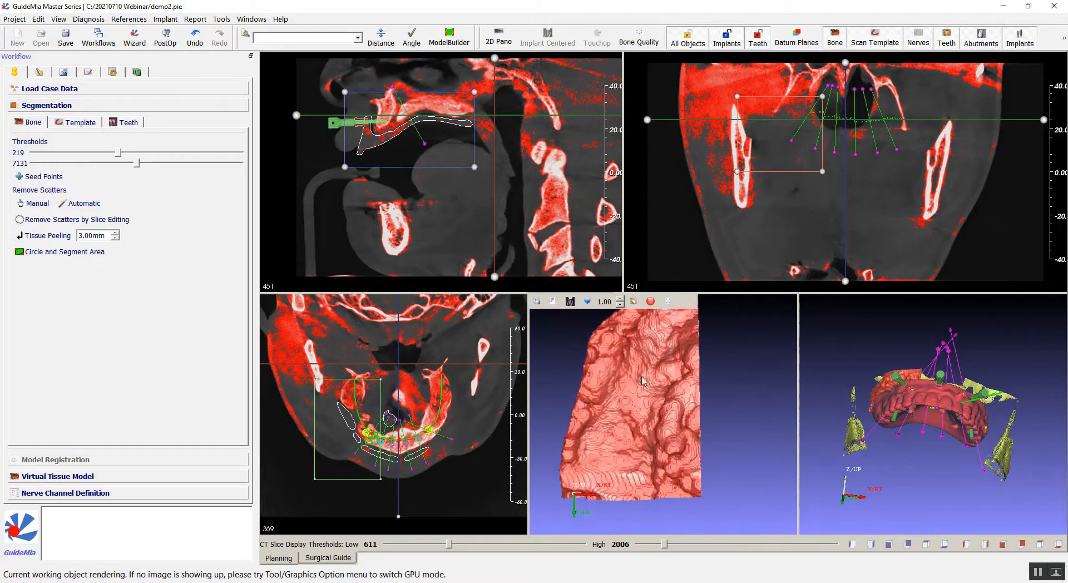
mouse_move(549, 352)
left_mouse_down()
mouse_move(573, 403)
mouse_move(578, 382)
mouse_move(559, 351)
left_mouse_up()
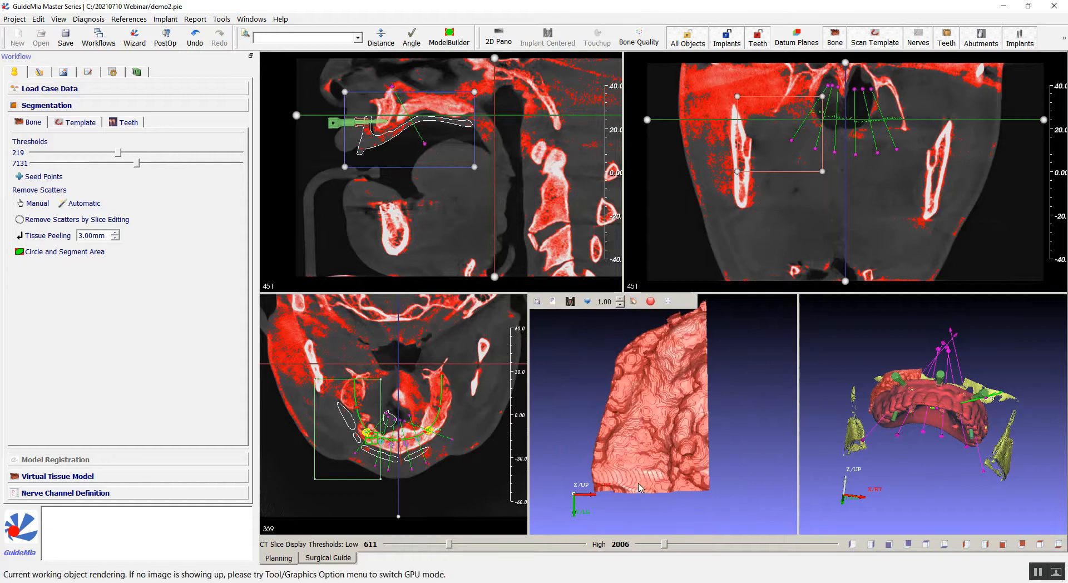
mouse_move(607, 410)
left_mouse_down()
mouse_move(666, 322)
mouse_move(734, 327)
mouse_move(709, 476)
mouse_move(638, 488)
left_mouse_up()
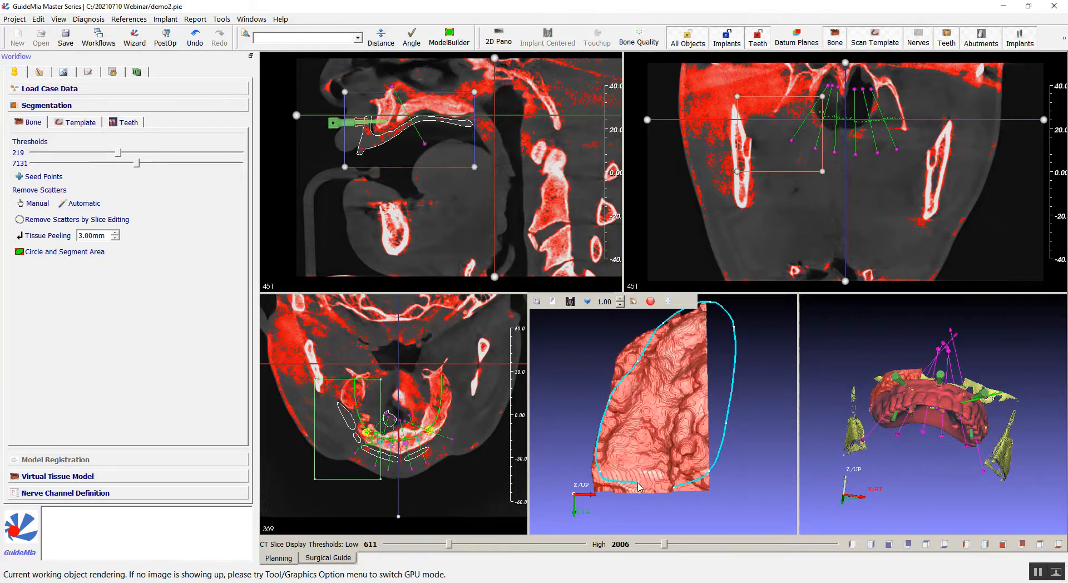
double_click(638, 484)
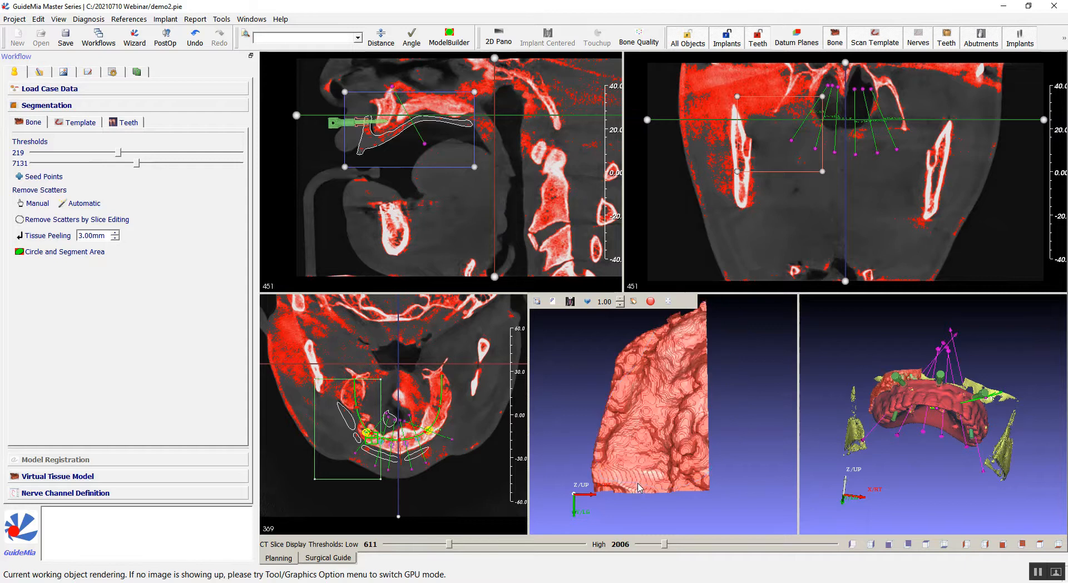
left_click_drag(806, 368, 835, 401)
scroll(846, 367, "up", 5)
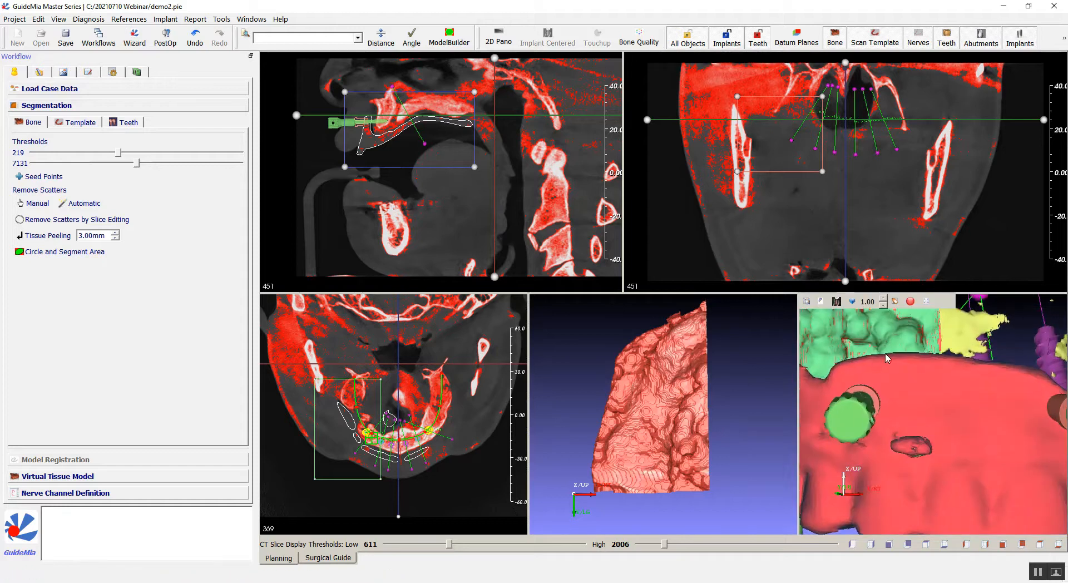
scroll(886, 349, "down", 5)
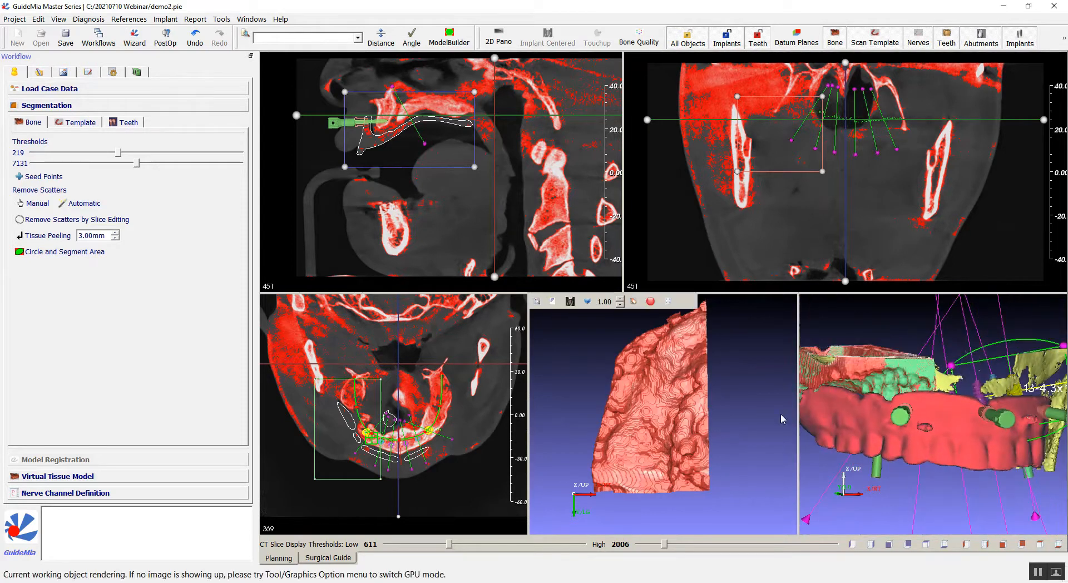
right_click(657, 400)
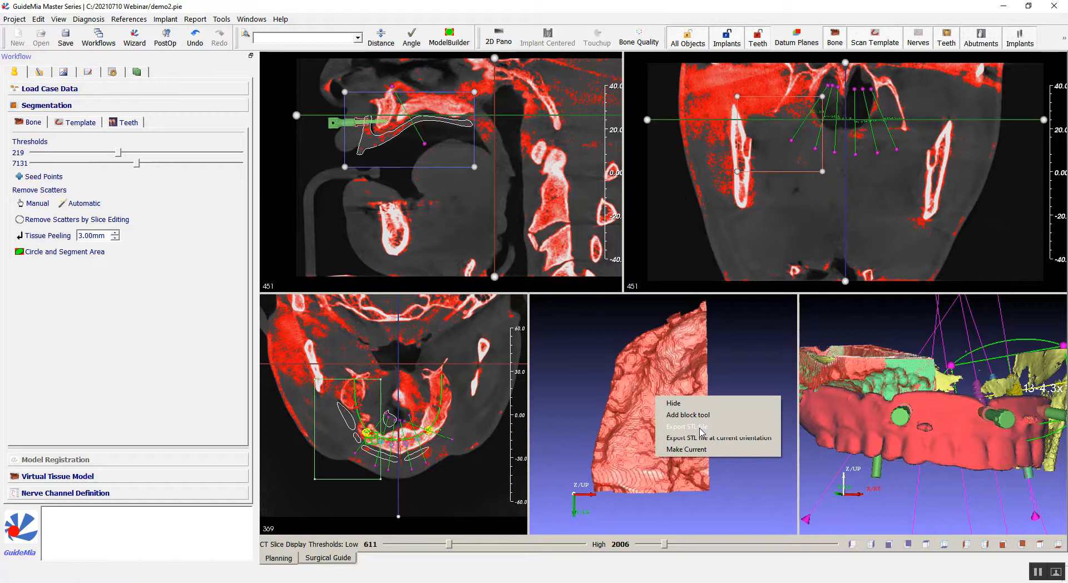
left_click(582, 356)
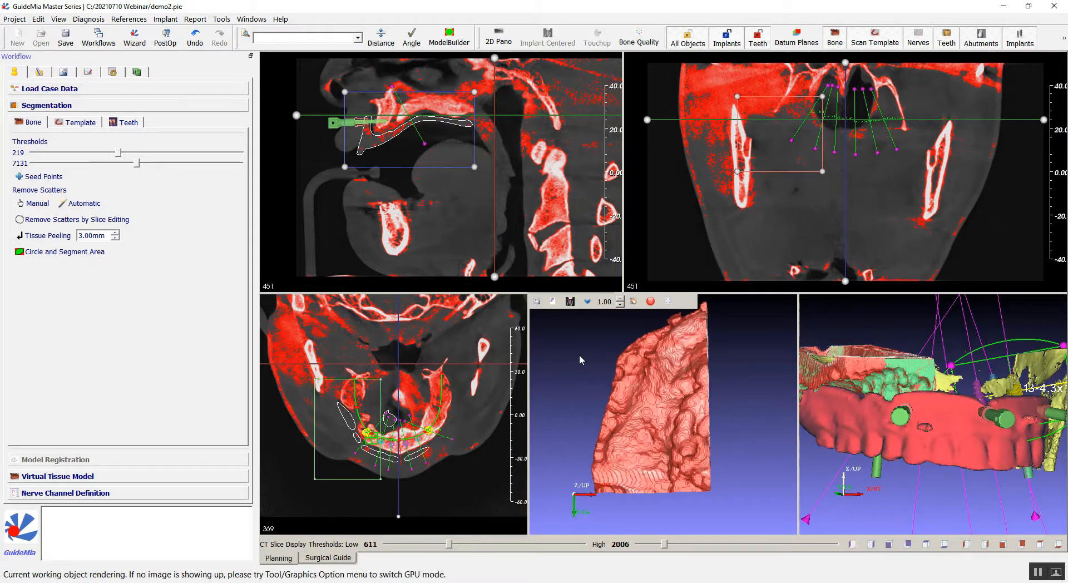
left_click_drag(568, 358, 590, 384)
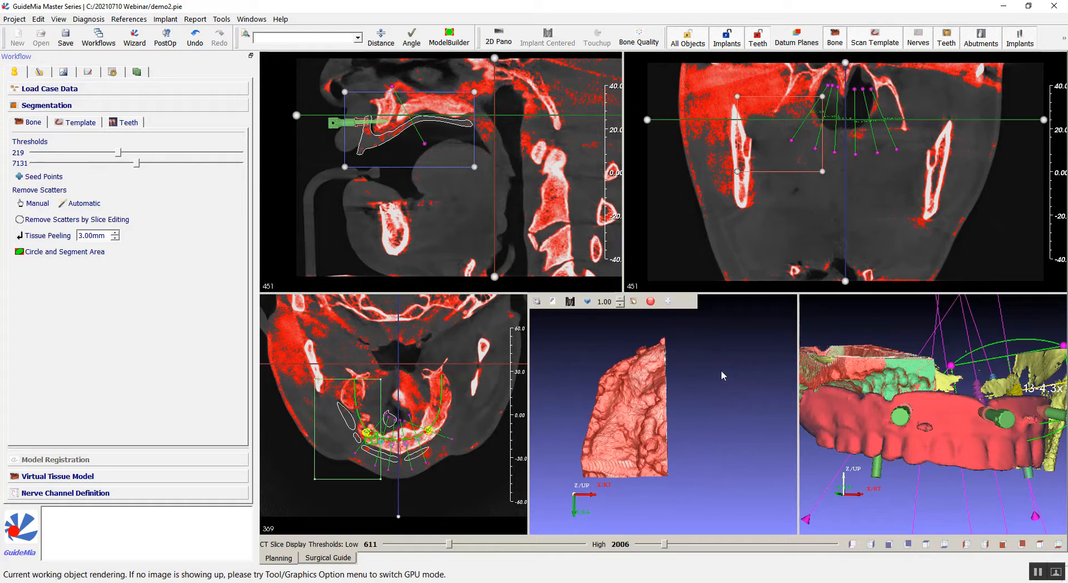
Open the object list and make the two hidden Bone Segment objects visible.
left_click(86, 72)
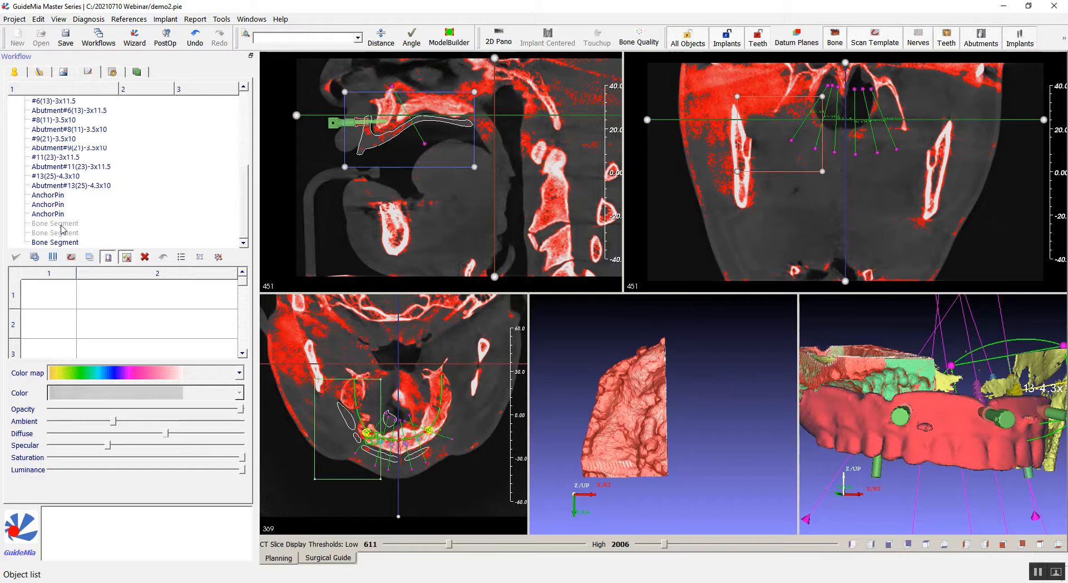
left_click(108, 214)
left_click(114, 223)
left_click(126, 256)
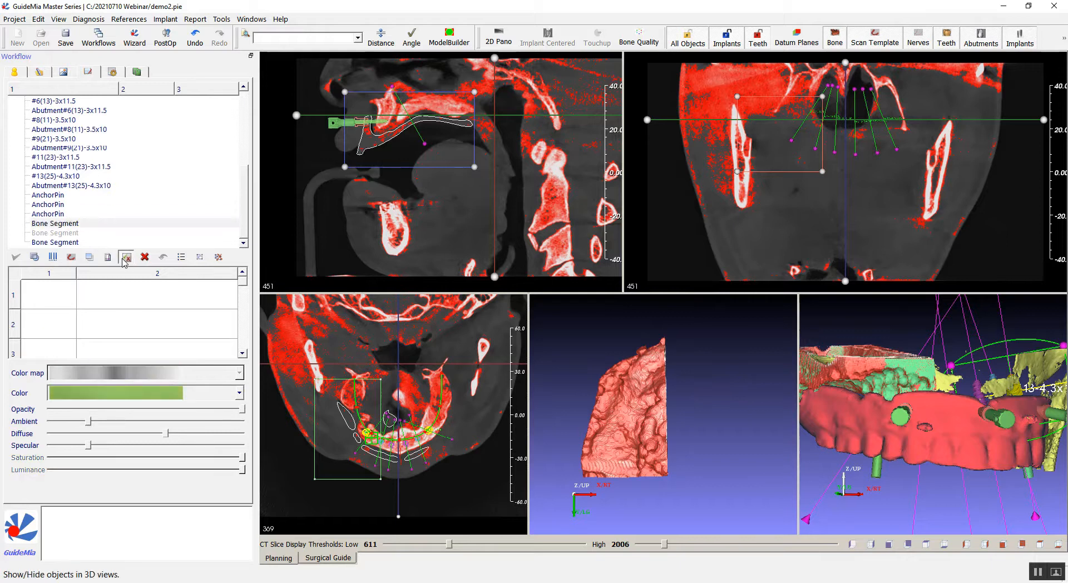
left_click(70, 233)
left_click(127, 257)
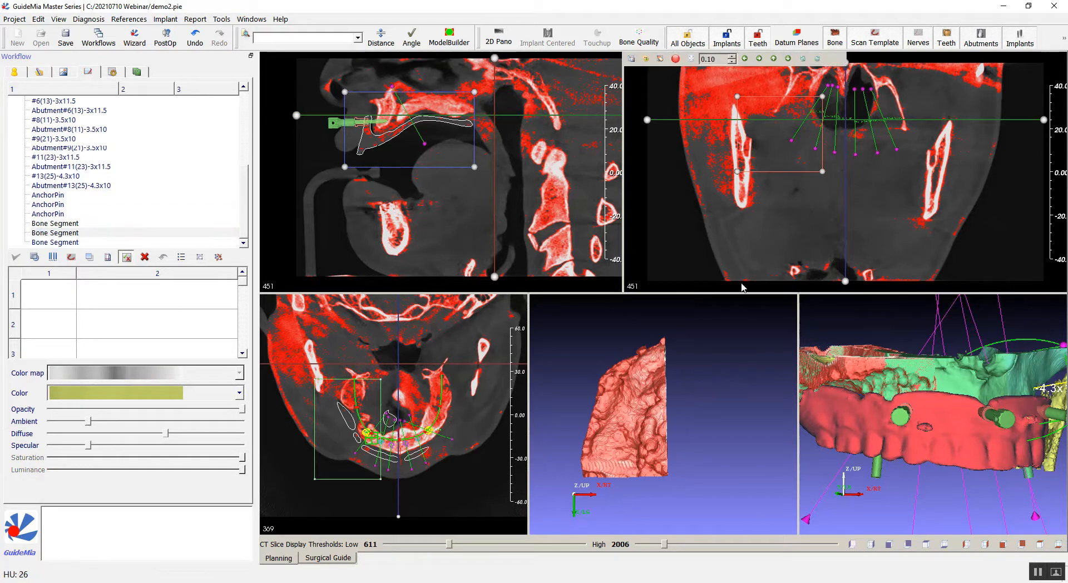
Select each Bone Segment in the object list and inspect it in the 3D view.
left_click_drag(822, 323, 805, 312)
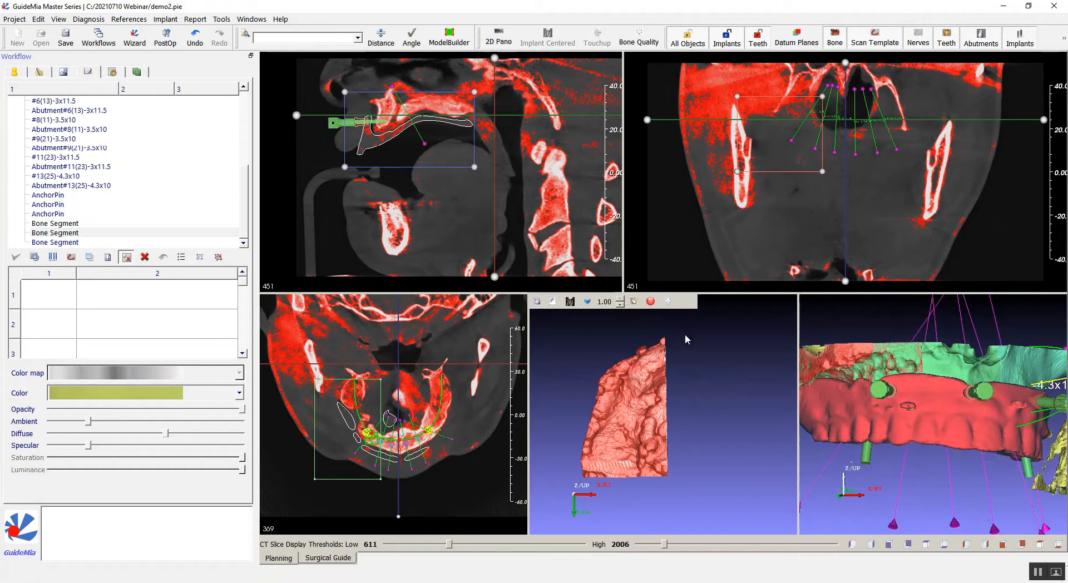
middle_click_drag(685, 332, 680, 350)
left_click(76, 223)
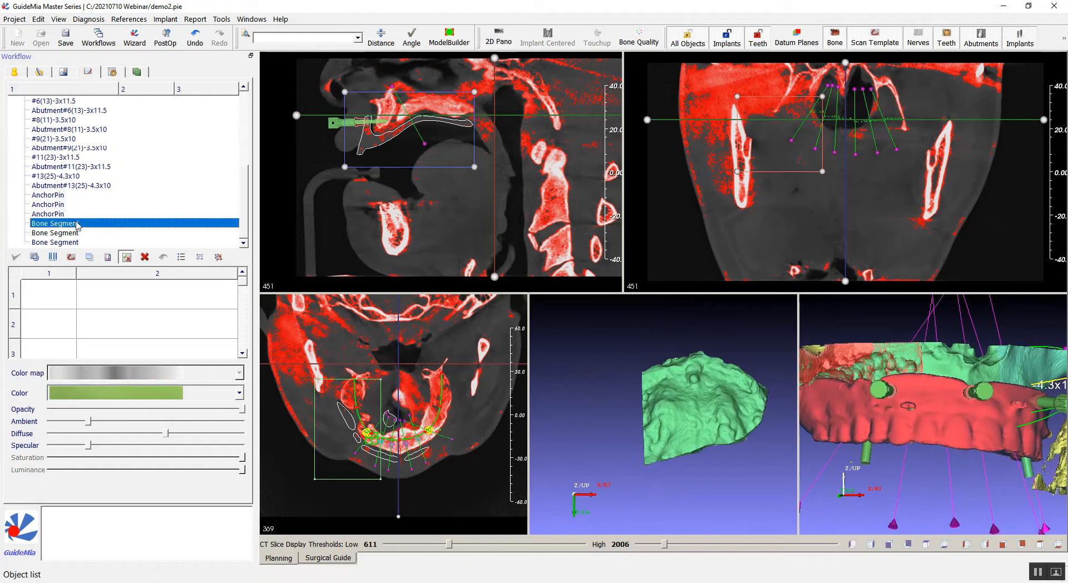
left_click(73, 232)
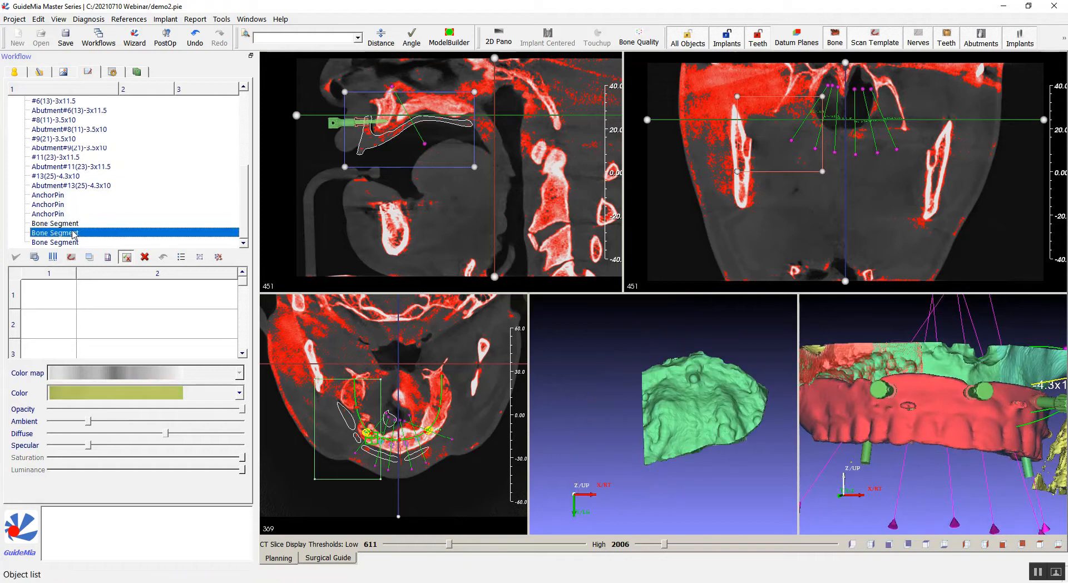
left_click(68, 243)
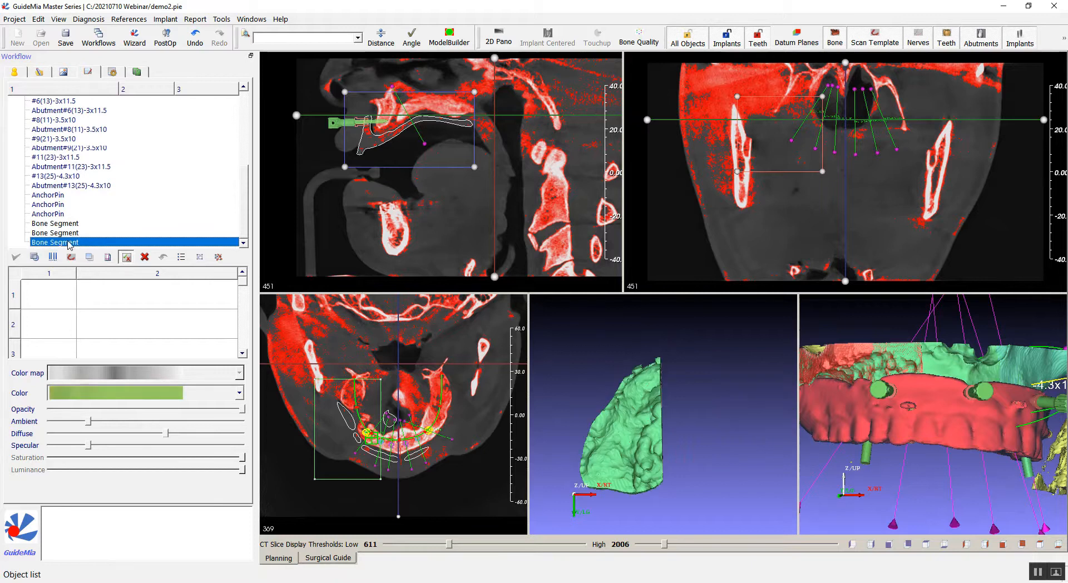
left_click_drag(686, 449, 713, 422)
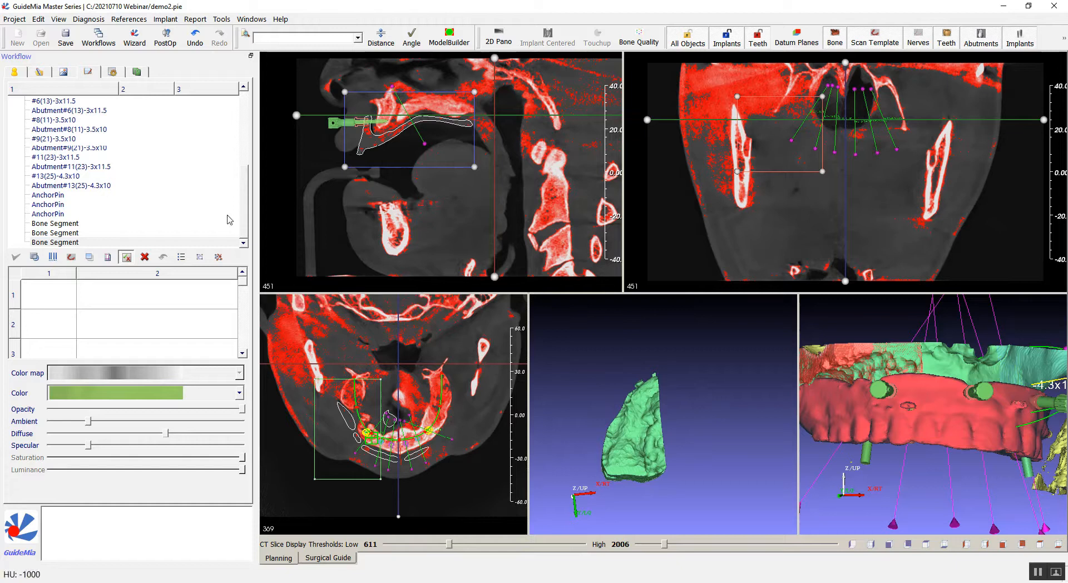
Load the denture design.stl file from the 20210710 Webinar folder as denture design case data.
left_click(20, 73)
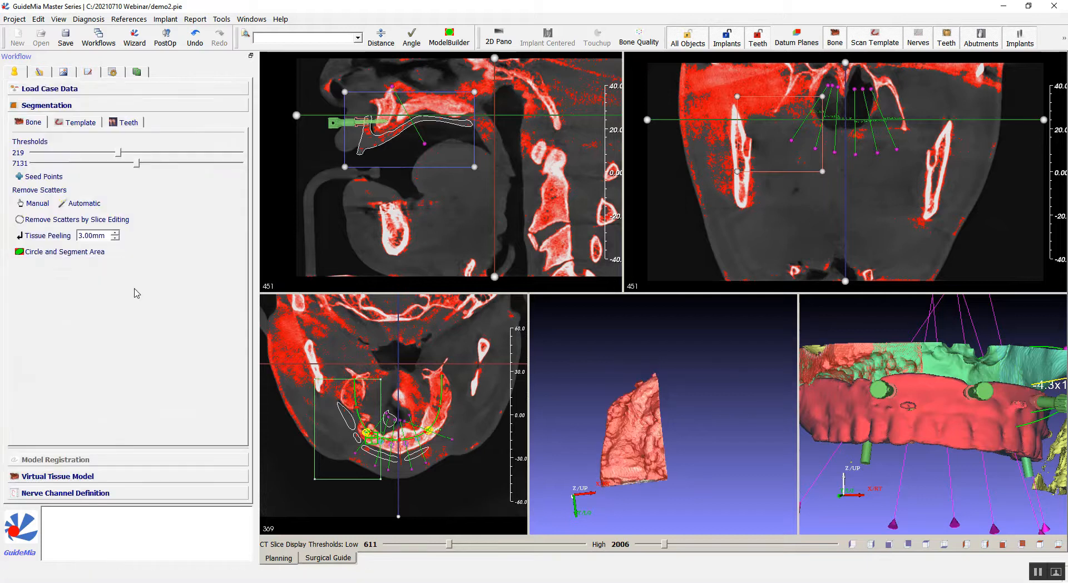
left_click(48, 90)
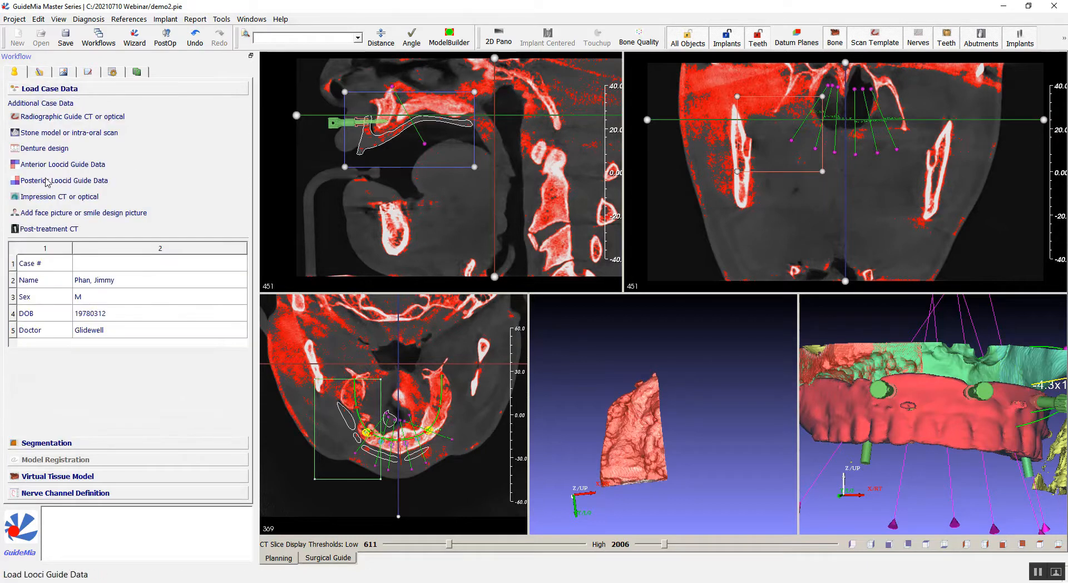
left_click(42, 149)
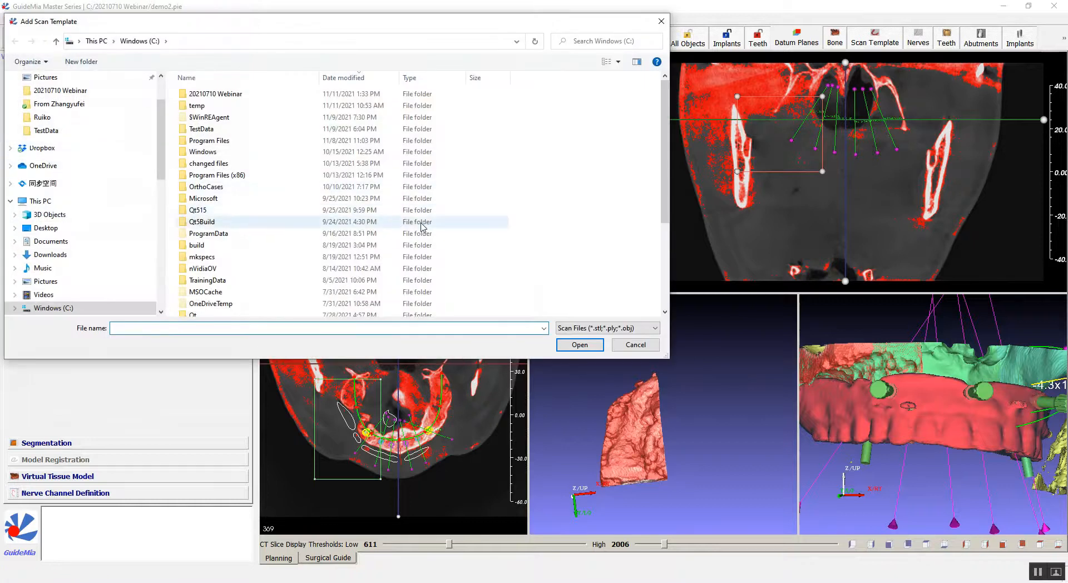
scroll(422, 226, "down", 4)
left_click(544, 329)
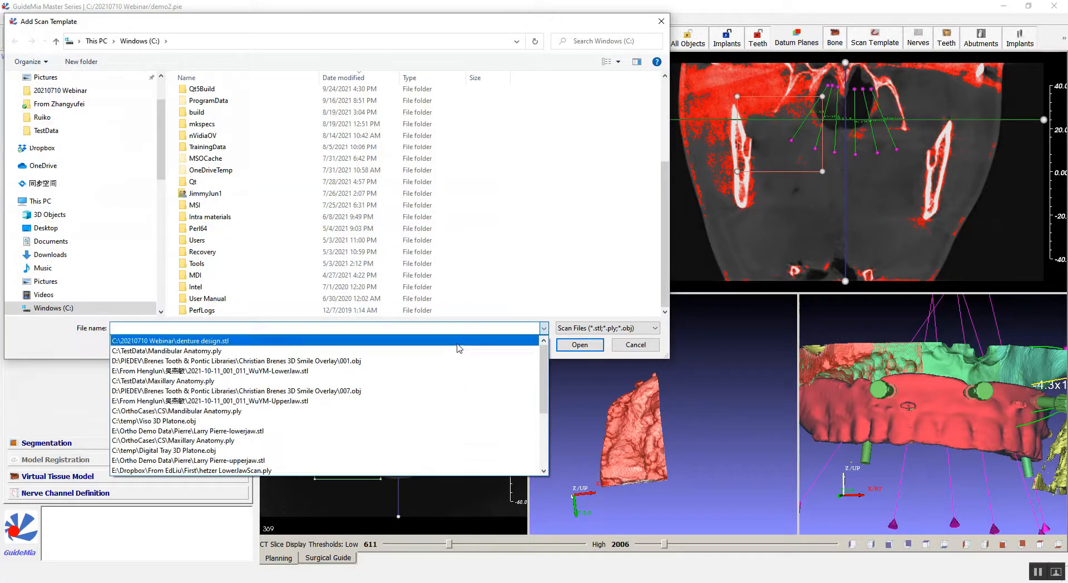
left_click(458, 340)
left_click(577, 344)
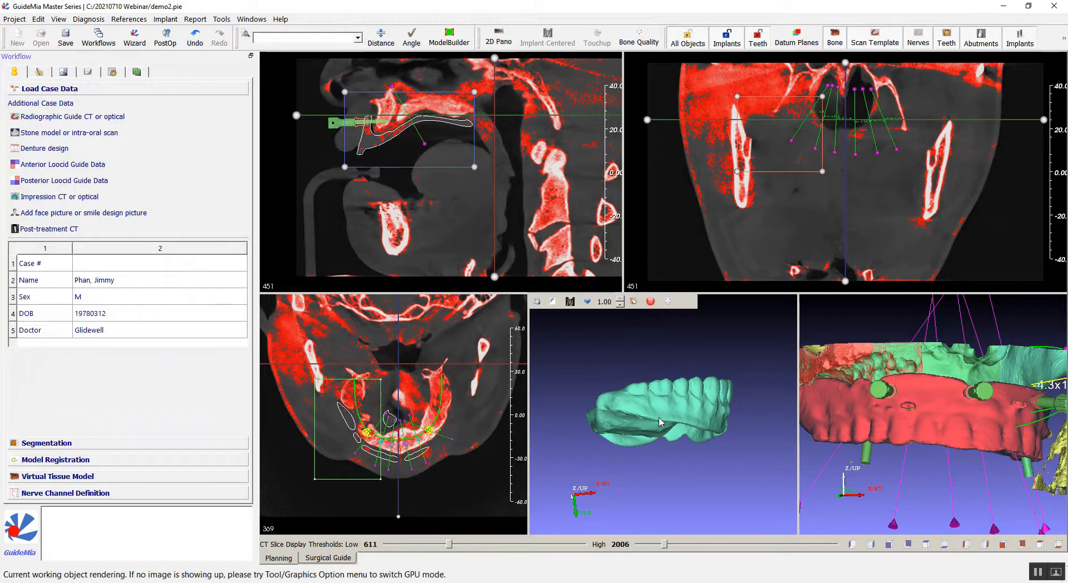
Register the denture design model to the Bone Structure.
right_click(660, 422)
mouse_move(681, 240)
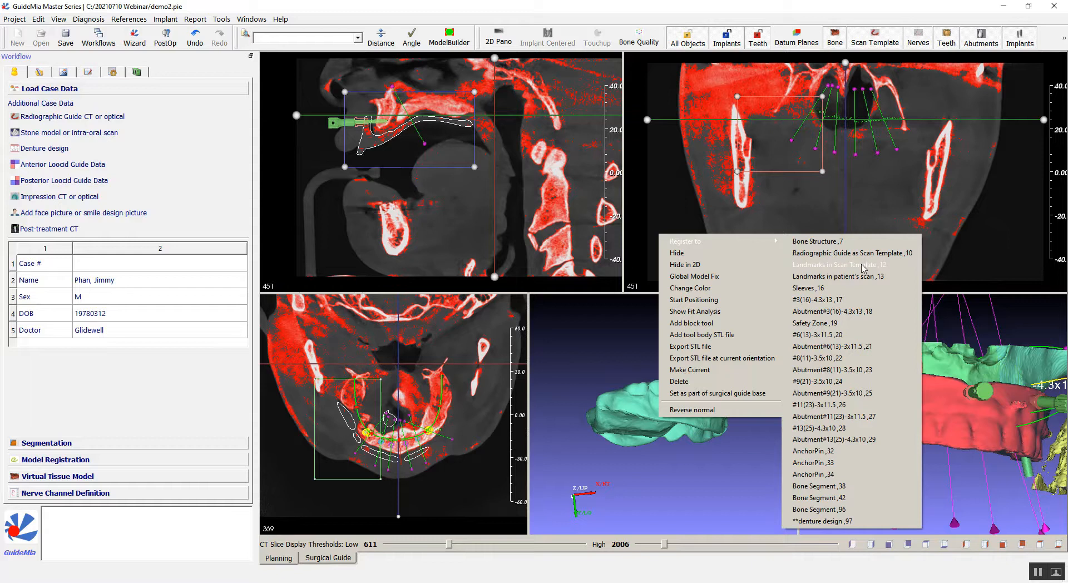
left_click(818, 252)
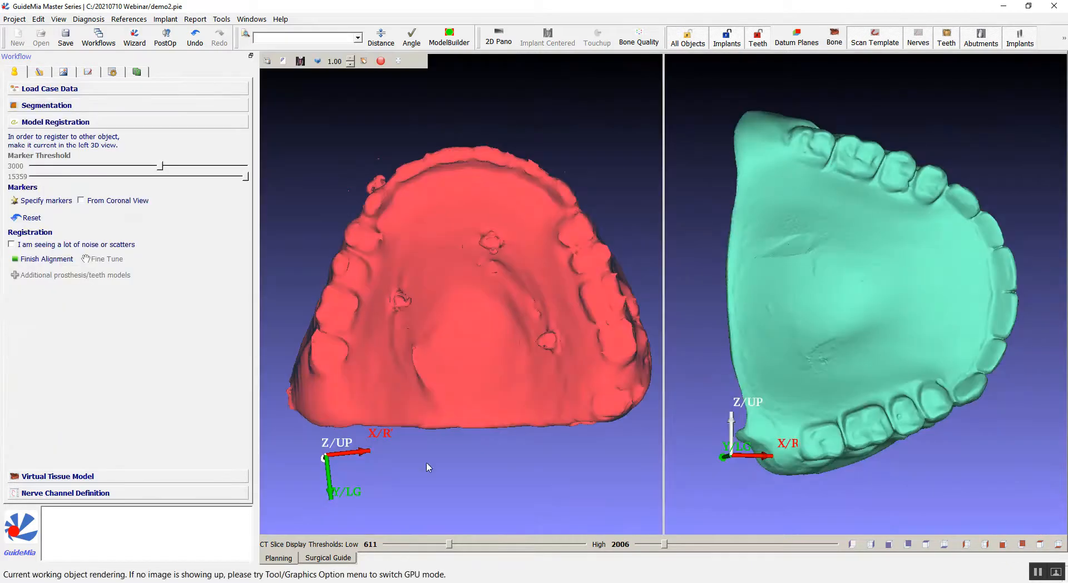
left_click_drag(706, 213, 902, 507)
Specify matching markers on the bone and denture models and finish the alignment.
left_click(41, 200)
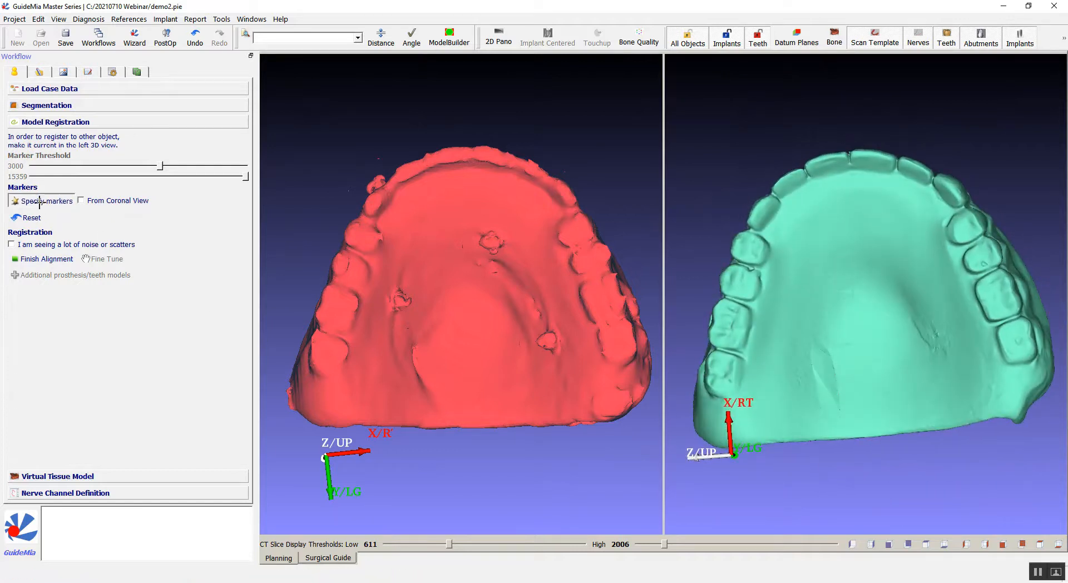
left_click(345, 349)
left_click(732, 362)
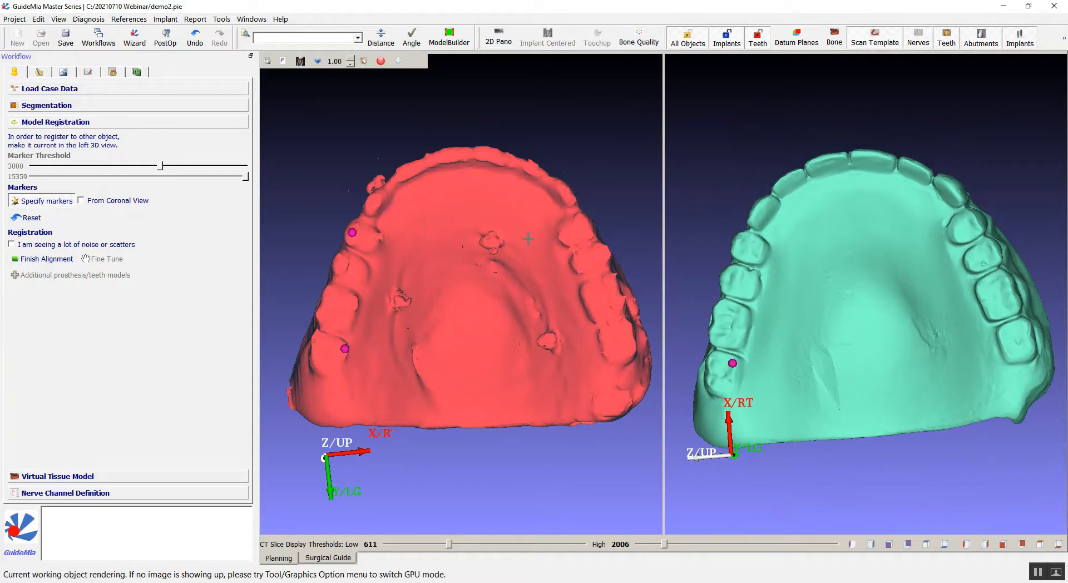
left_click(742, 245)
left_click(596, 314)
left_click(990, 313)
left_click(48, 259)
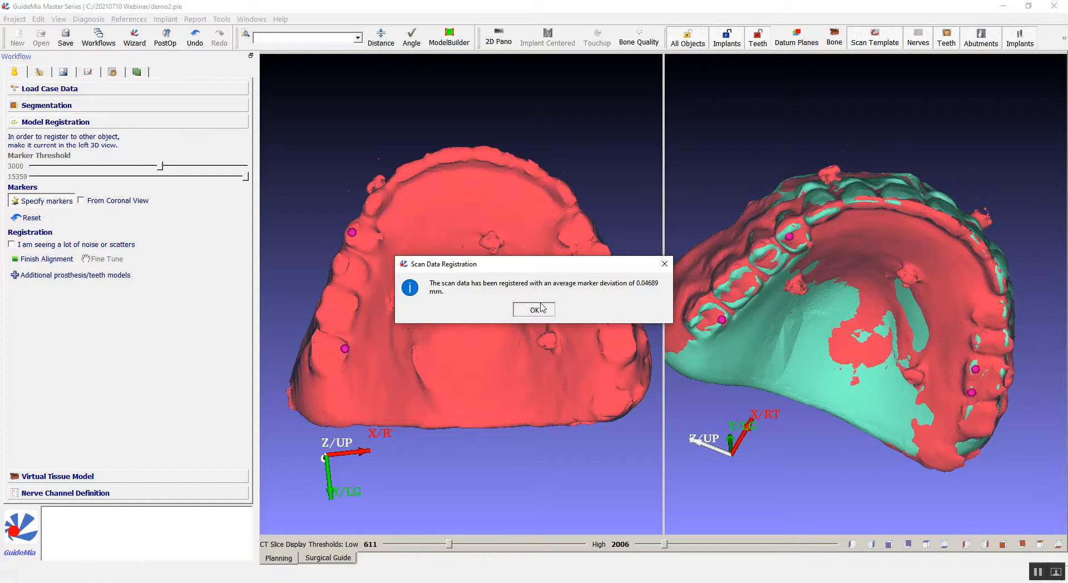
left_click(533, 310)
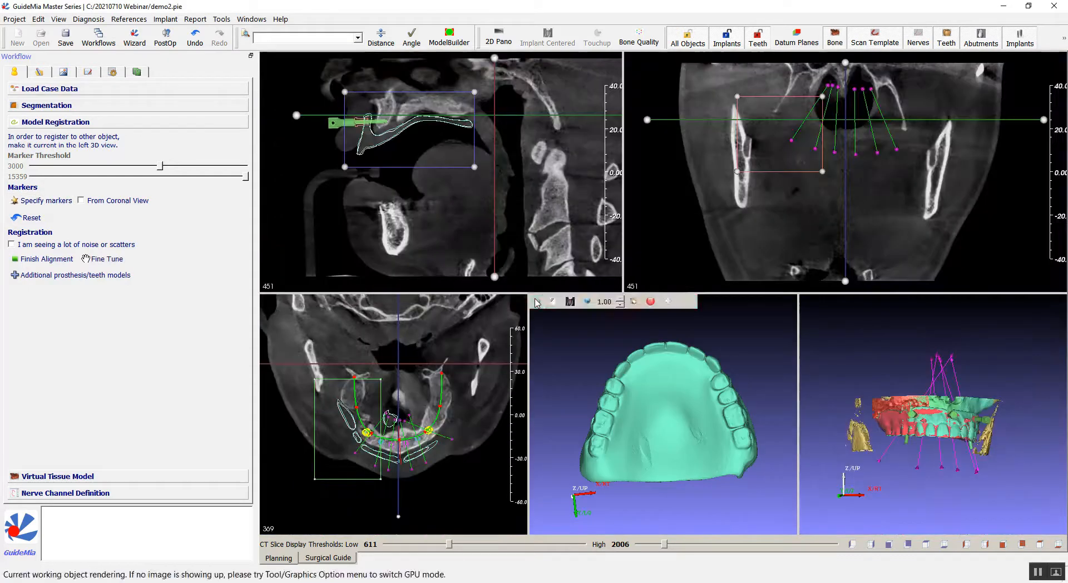
Open the Bone Reduction step of treatment planning and orient the model around the cutting plane.
left_click(41, 73)
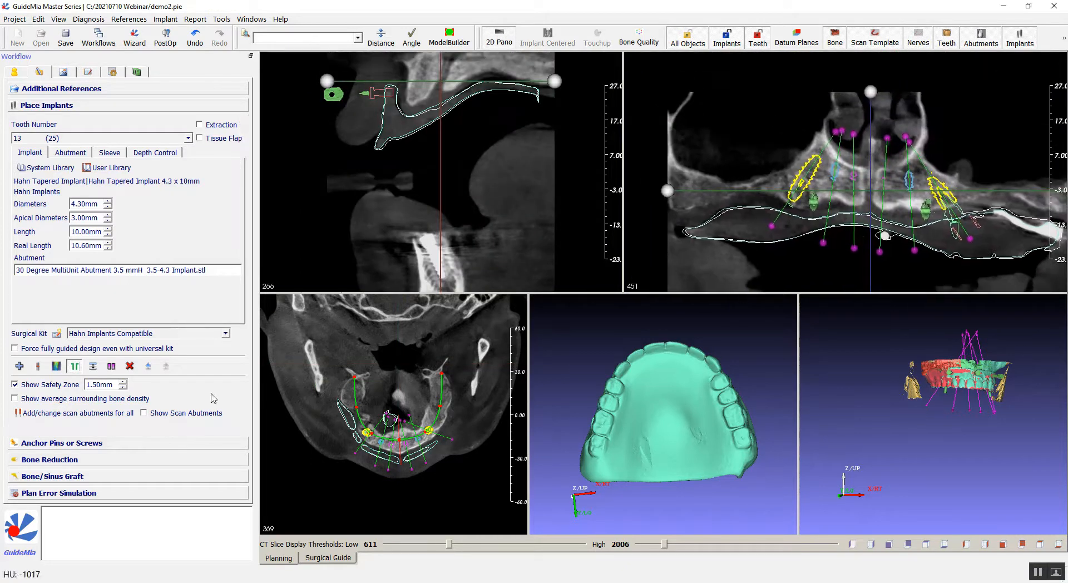
left_click(60, 460)
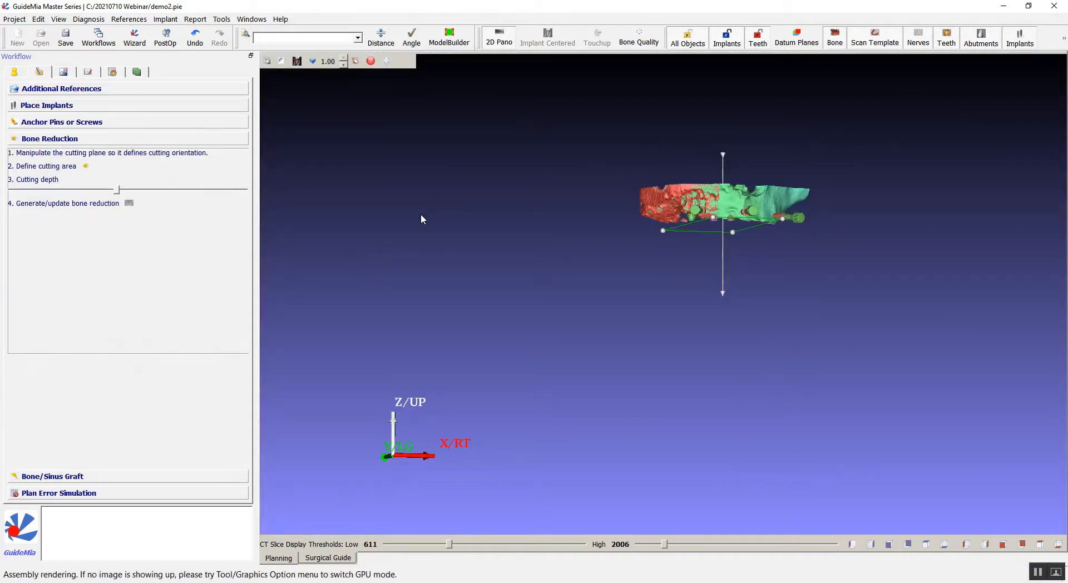
left_click_drag(535, 307, 959, 230)
left_click_drag(758, 378, 747, 406)
middle_click_drag(747, 405, 886, 389)
right_click_drag(890, 369, 900, 243)
left_click_drag(899, 243, 746, 208)
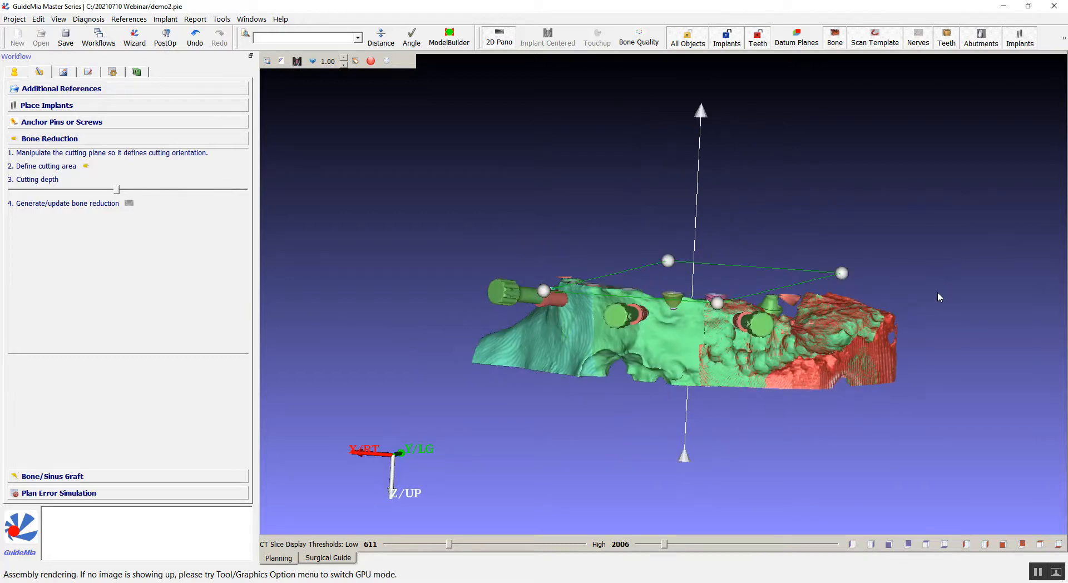
Manipulate the cutting plane and its direction arrow to define the bone cutting orientation.
right_click(961, 276)
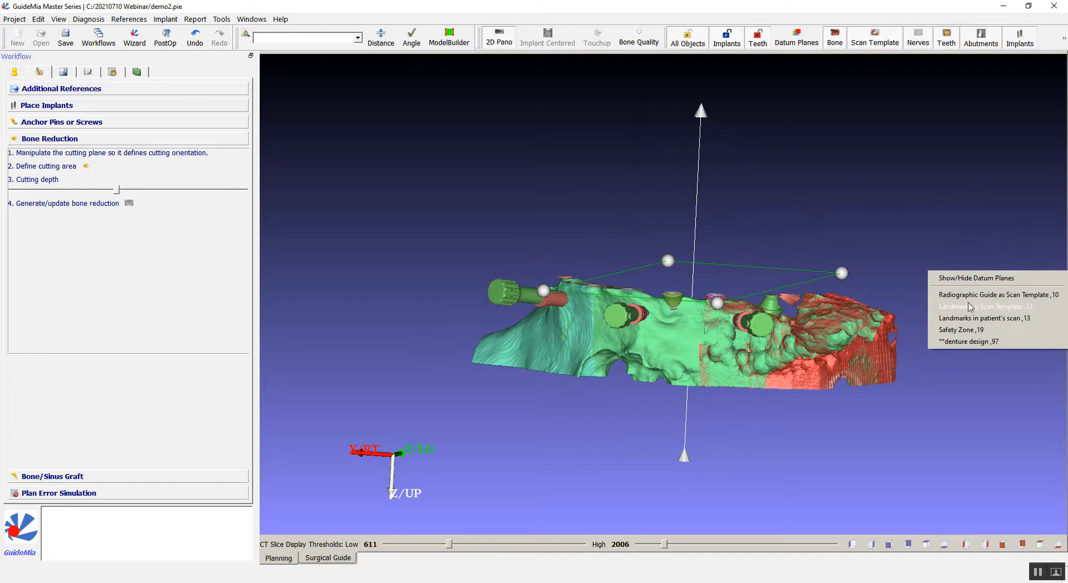
left_click_drag(903, 172, 666, 182)
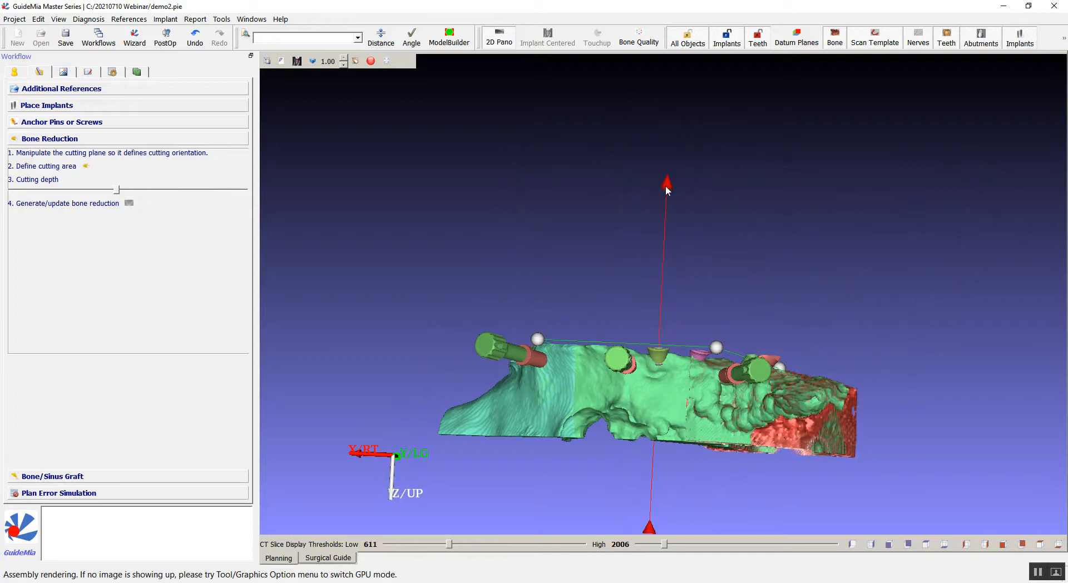
left_click_drag(740, 229, 807, 177)
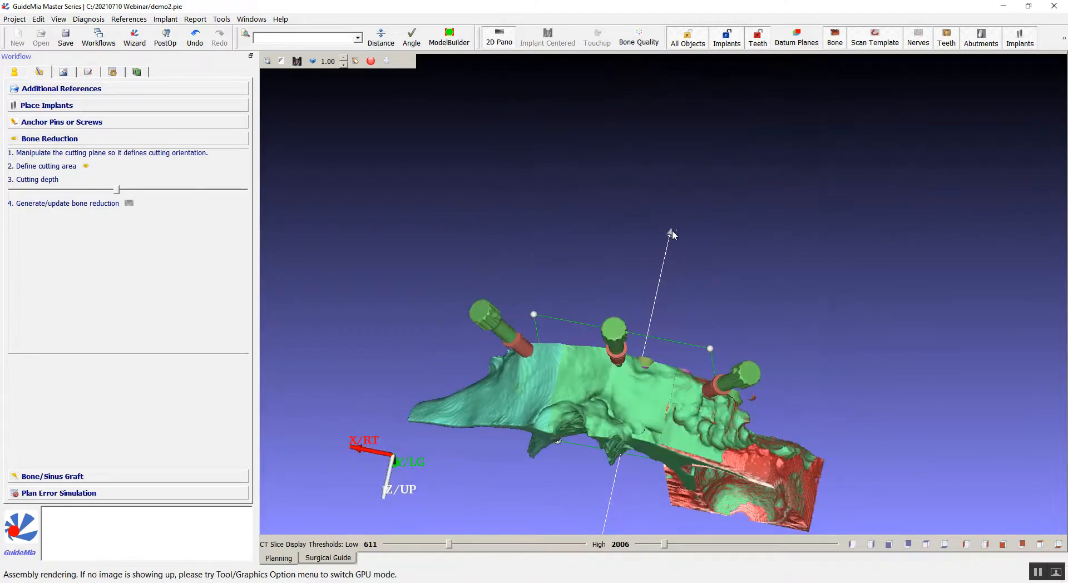
mouse_move(669, 238)
left_mouse_down()
mouse_move(700, 283)
mouse_move(505, 284)
mouse_move(470, 243)
mouse_move(860, 234)
mouse_move(736, 269)
mouse_move(607, 268)
mouse_move(679, 225)
left_mouse_up()
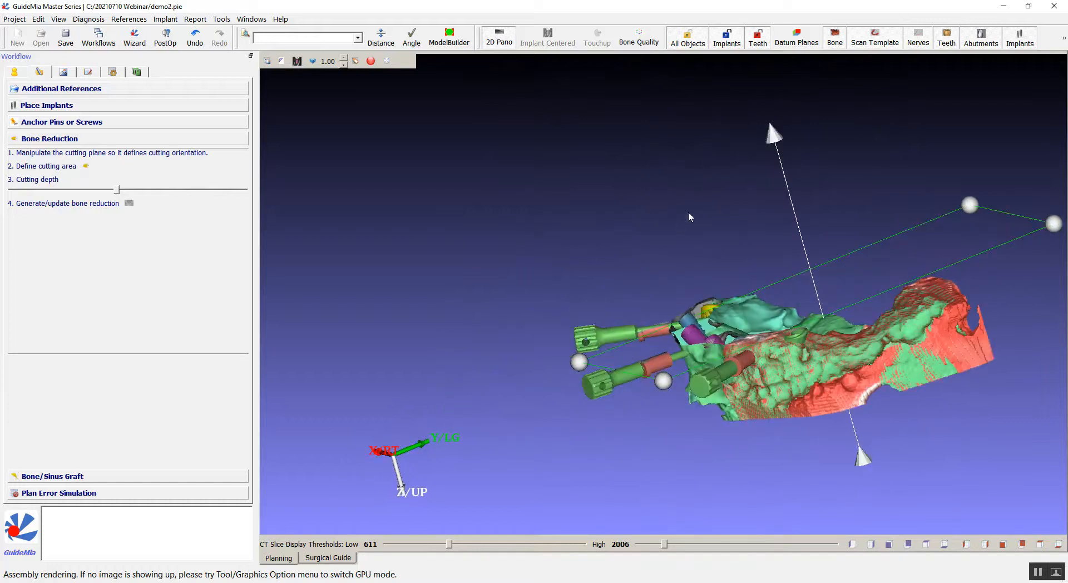
left_click_drag(775, 133, 774, 138)
left_click_drag(712, 147, 674, 127)
left_click_drag(649, 173, 652, 159)
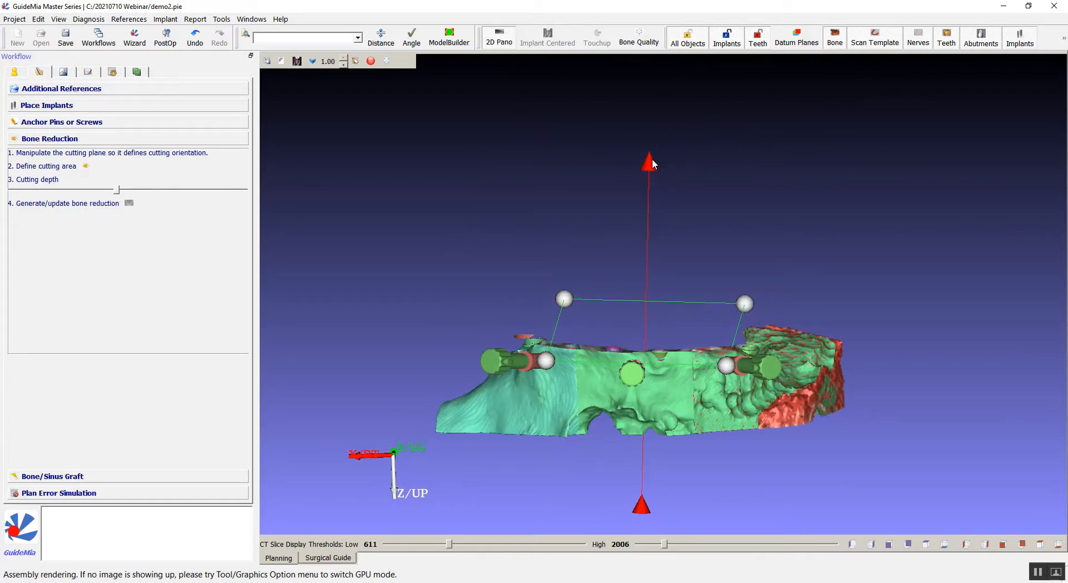
left_click_drag(773, 174, 868, 301)
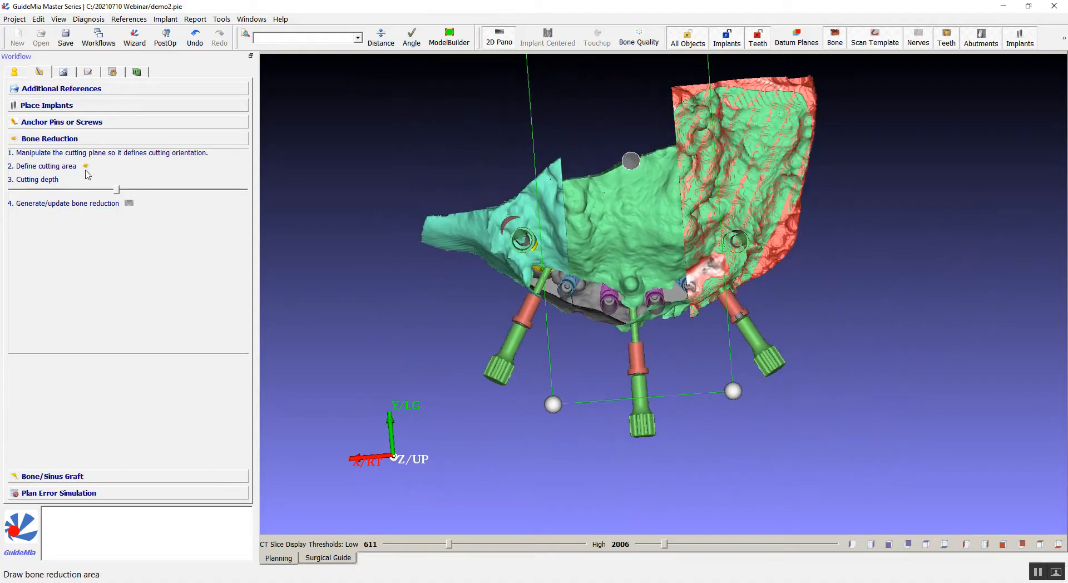
Define the cutting area by outlining a closed boundary around the implant sites on the bone.
left_click(87, 169)
left_click(576, 374)
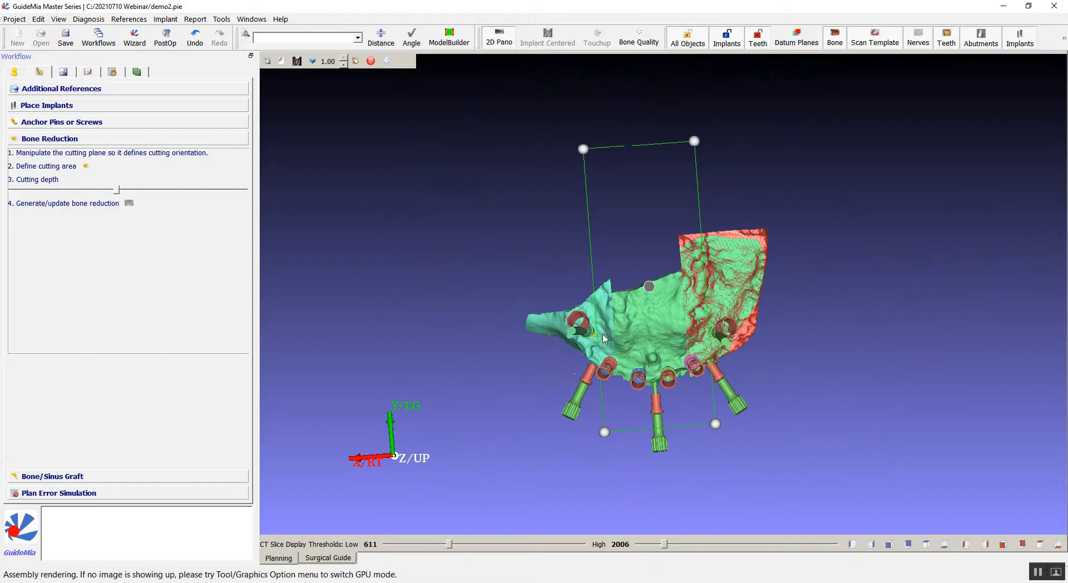
left_click(617, 322)
left_click(669, 319)
left_click(742, 378)
left_click(697, 402)
left_click(639, 410)
left_click(612, 396)
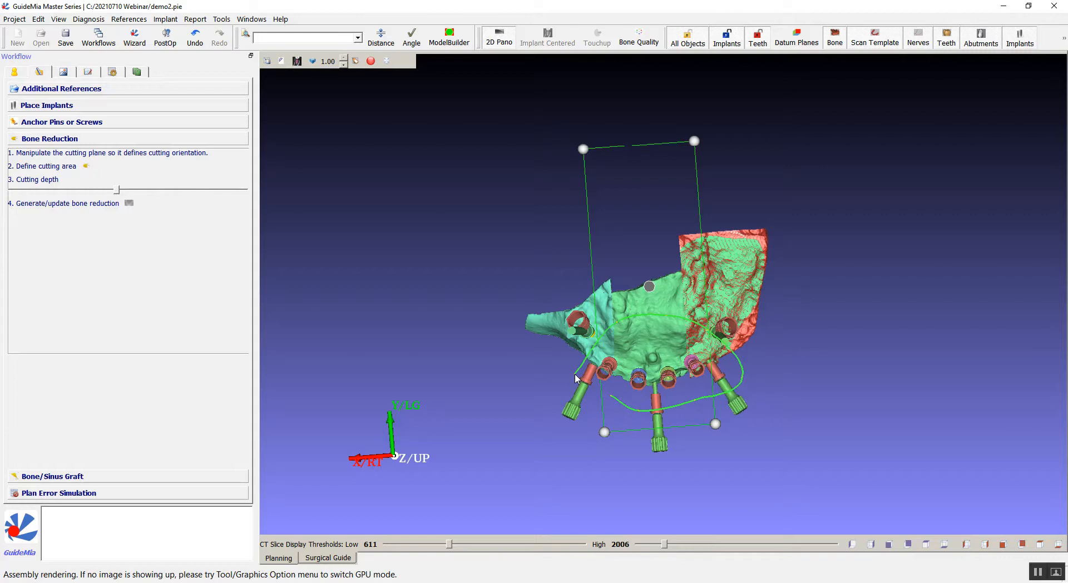
left_click(577, 379)
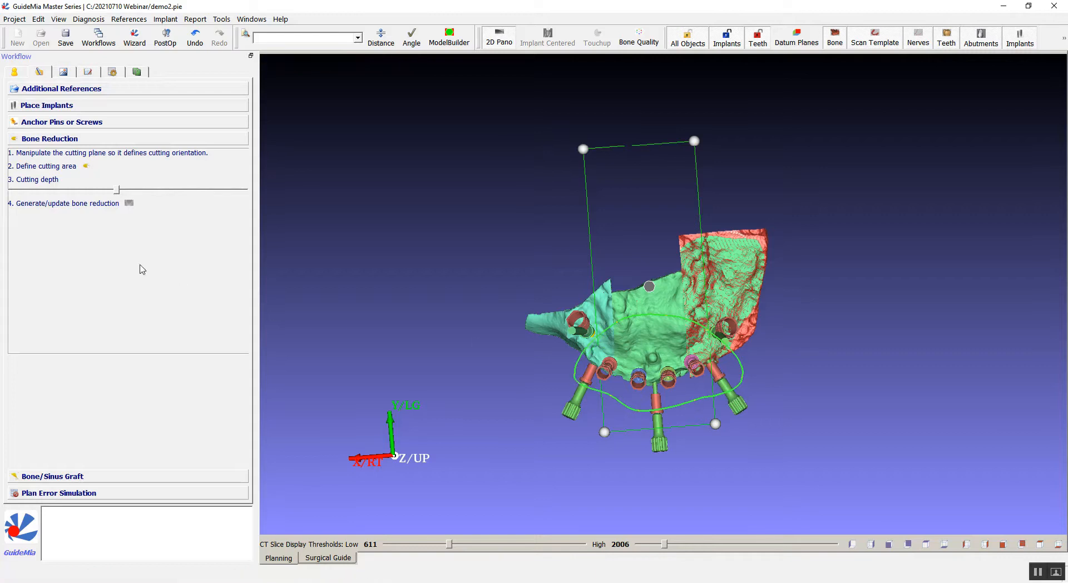
Adjust the cutting depth and generate the bone reduction.
left_click_drag(117, 188, 115, 184)
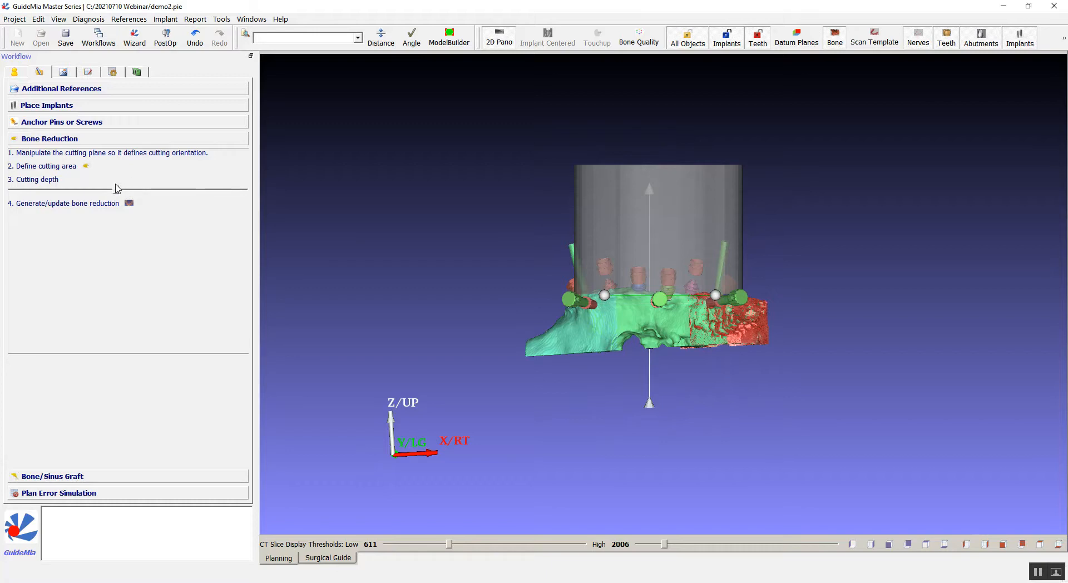
scroll(419, 365, "up", 5)
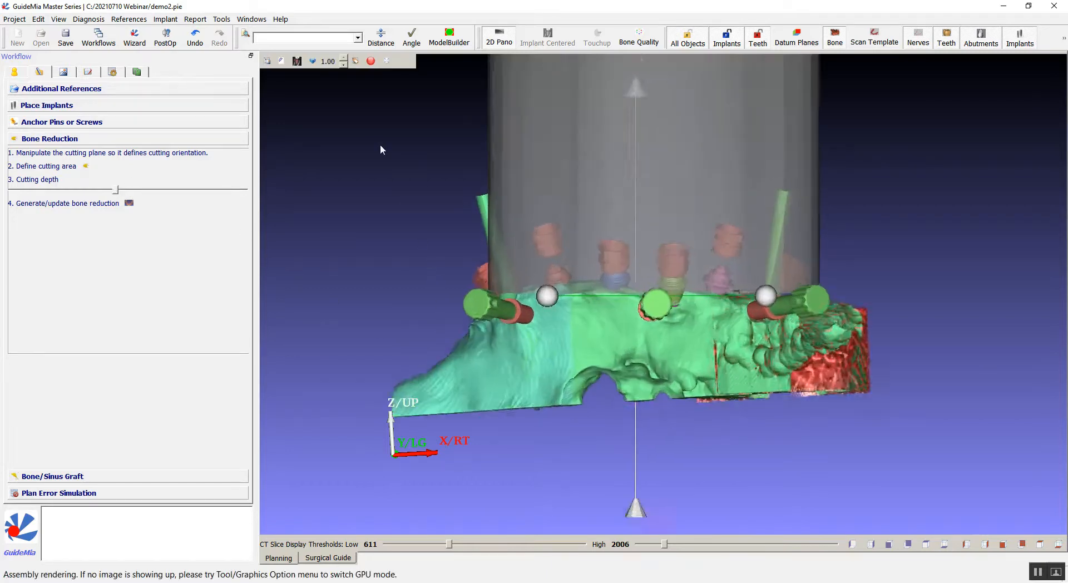
middle_click_drag(390, 197, 565, 287)
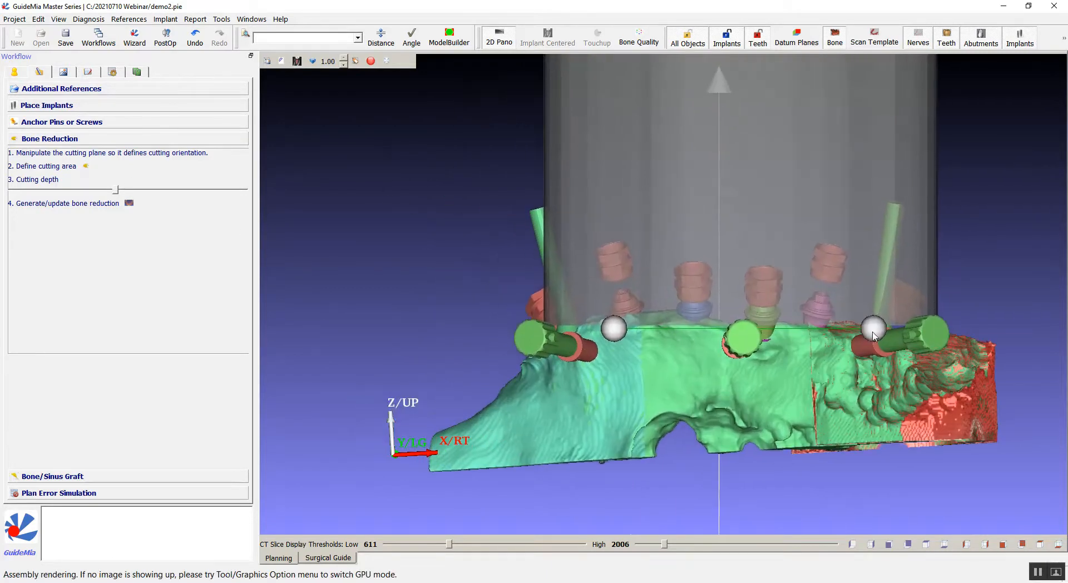
left_click_drag(479, 243, 447, 243)
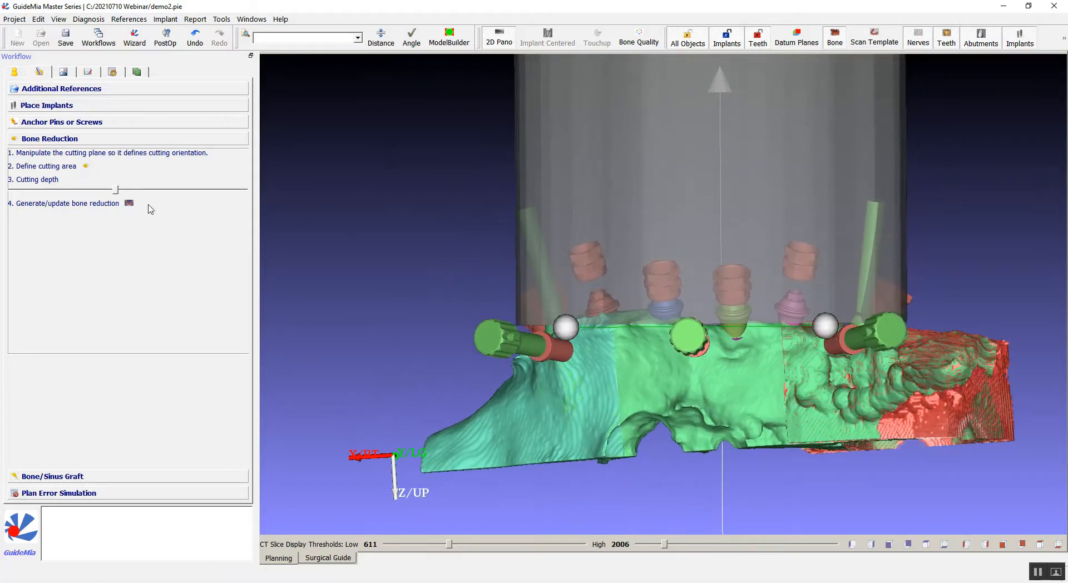
left_click(130, 203)
left_click(519, 310)
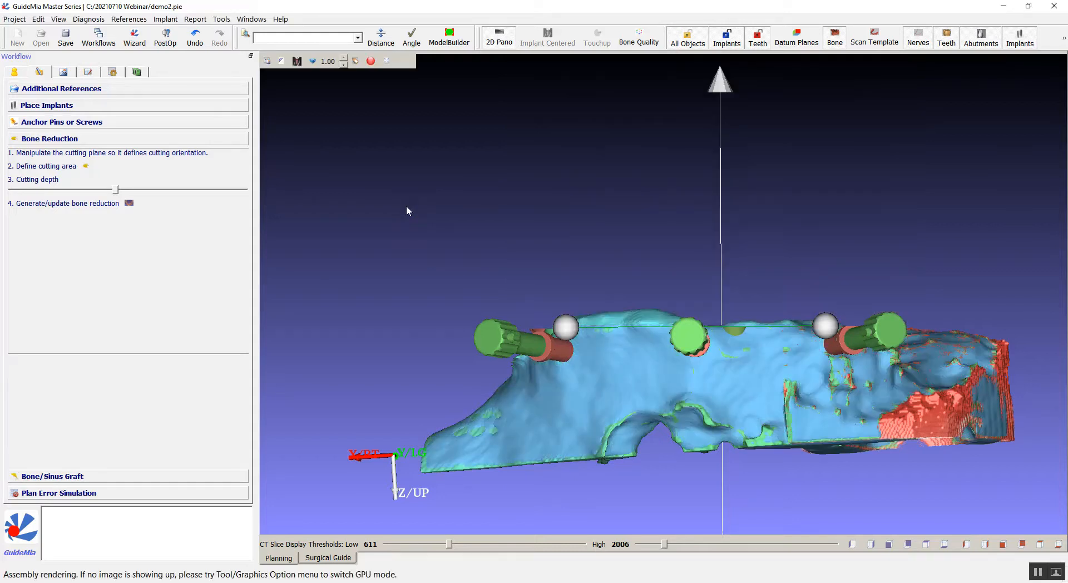
Open the Object Manager and select the Reduced Bone object for display.
left_click_drag(406, 205, 419, 358)
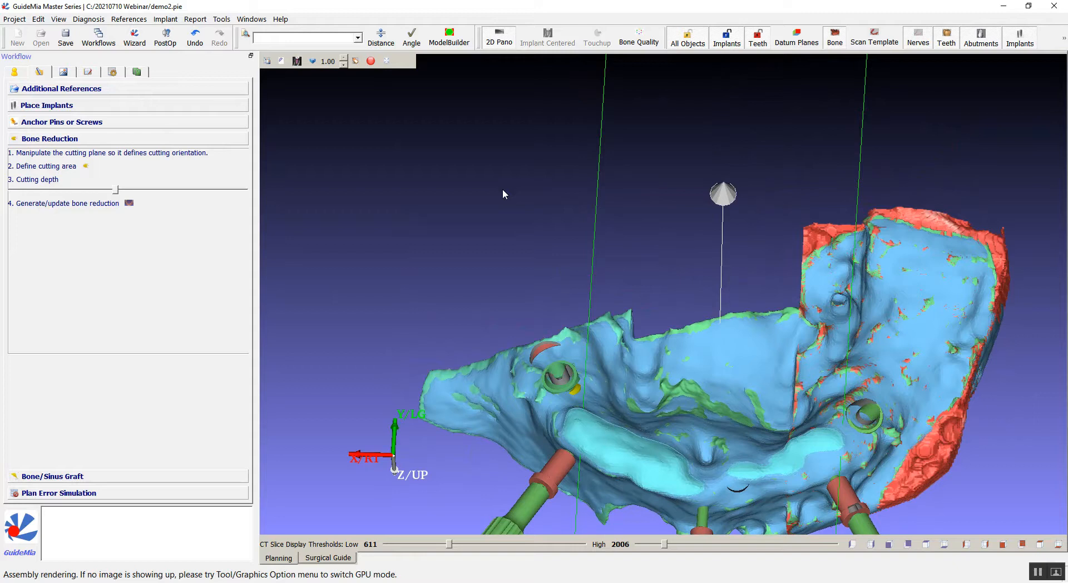
middle_click_drag(461, 232, 456, 181)
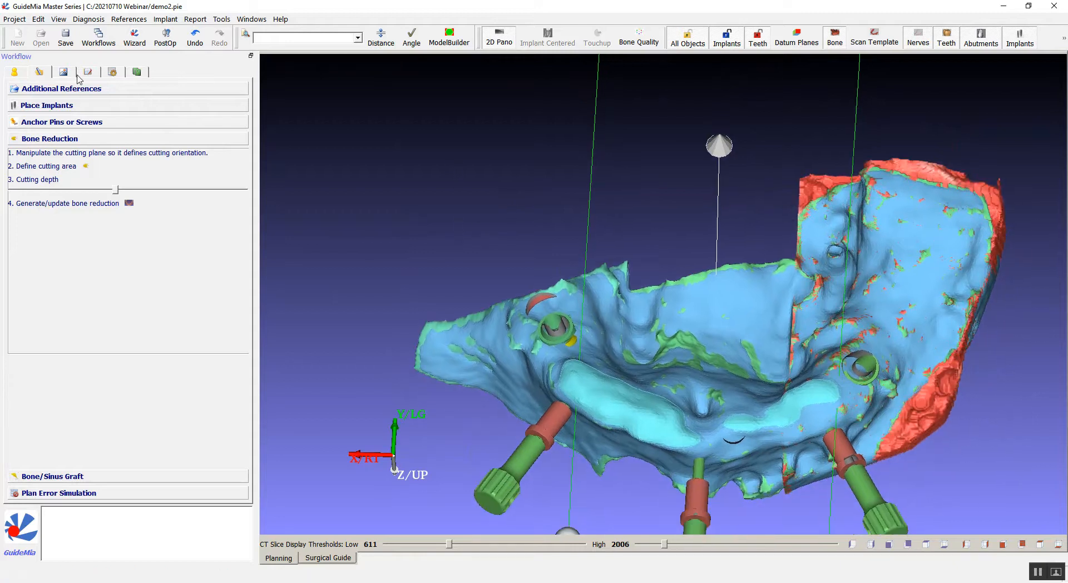
mouse_move(286, 67)
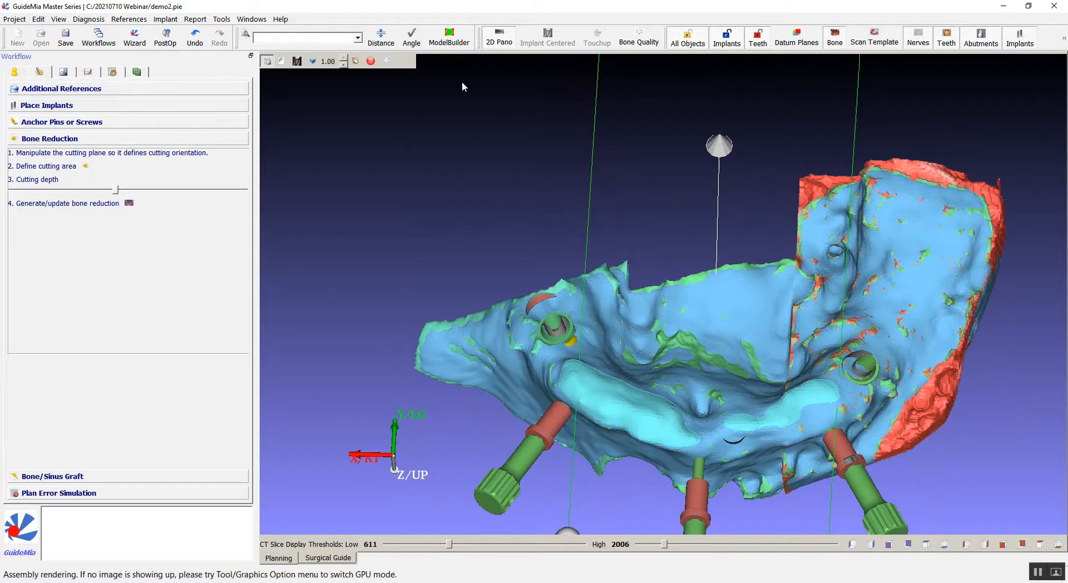
left_click(269, 62)
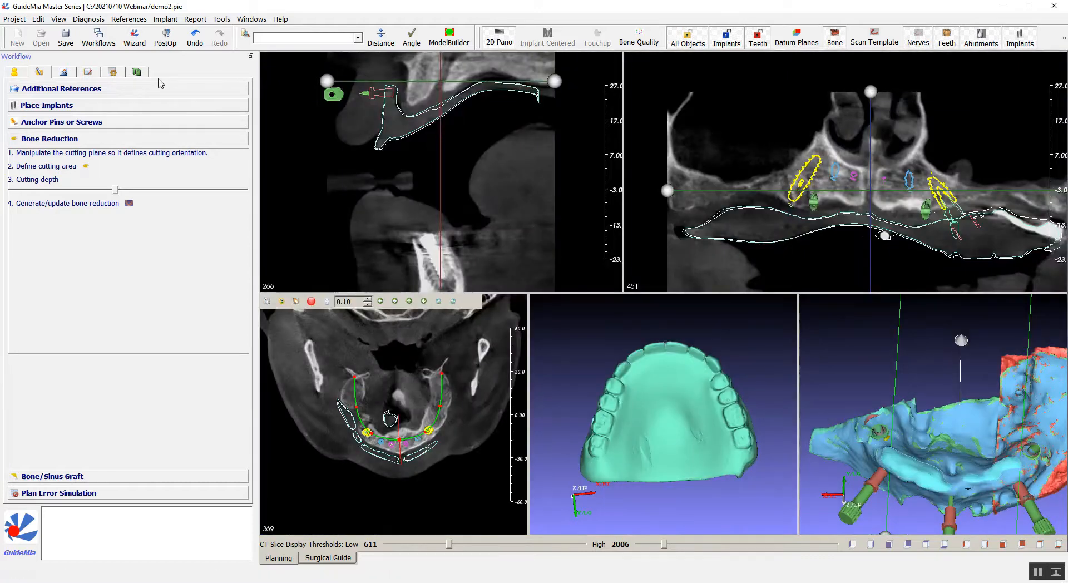
left_click(87, 72)
scroll(114, 116, "down", 2)
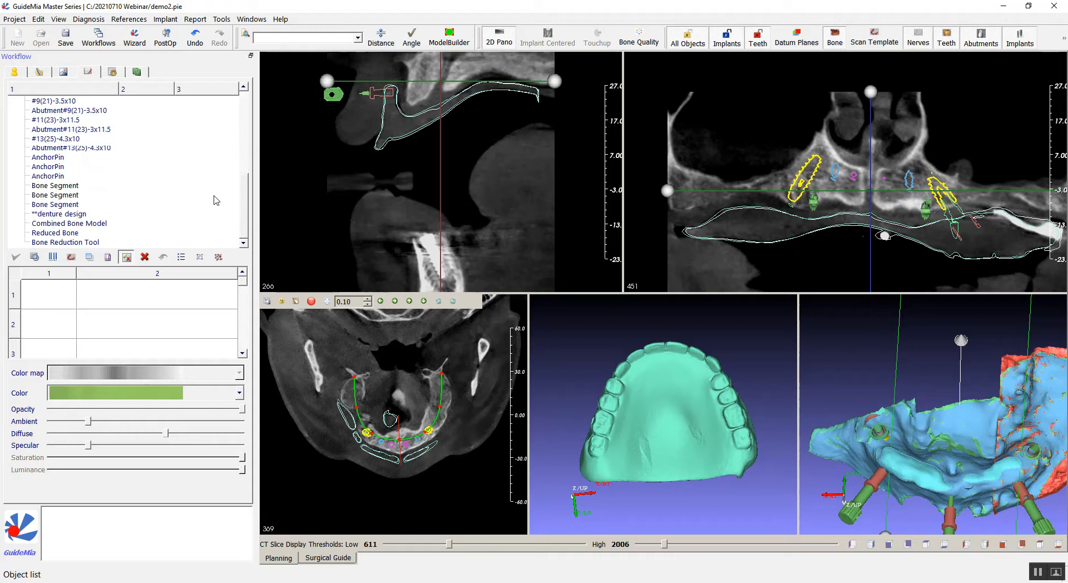
left_click(88, 242)
key("Up")
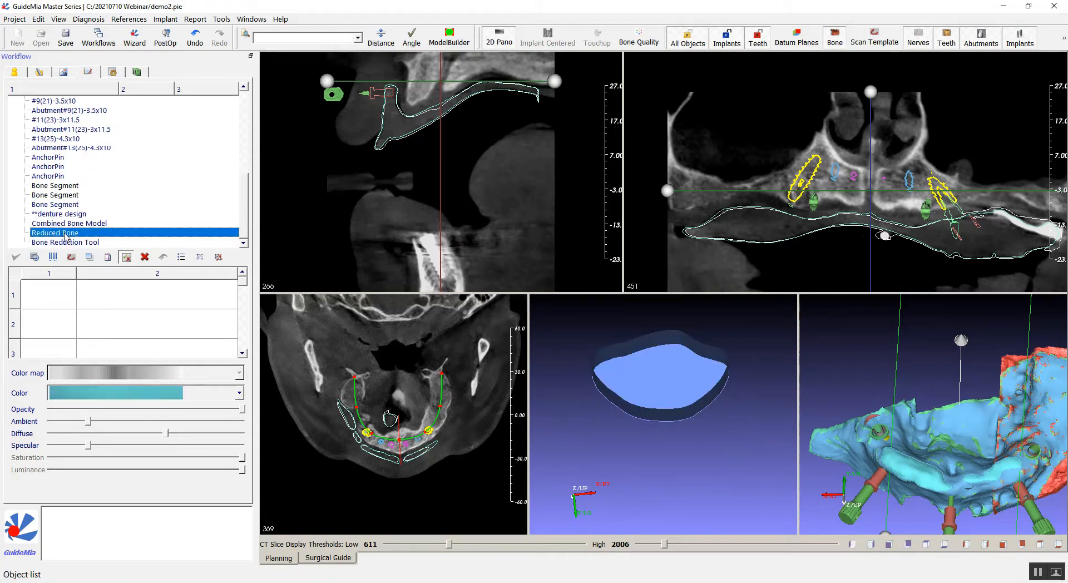
Enlarge the reduced bone view and inspect the reduced bone surface from several angles.
left_click_drag(658, 389, 578, 307)
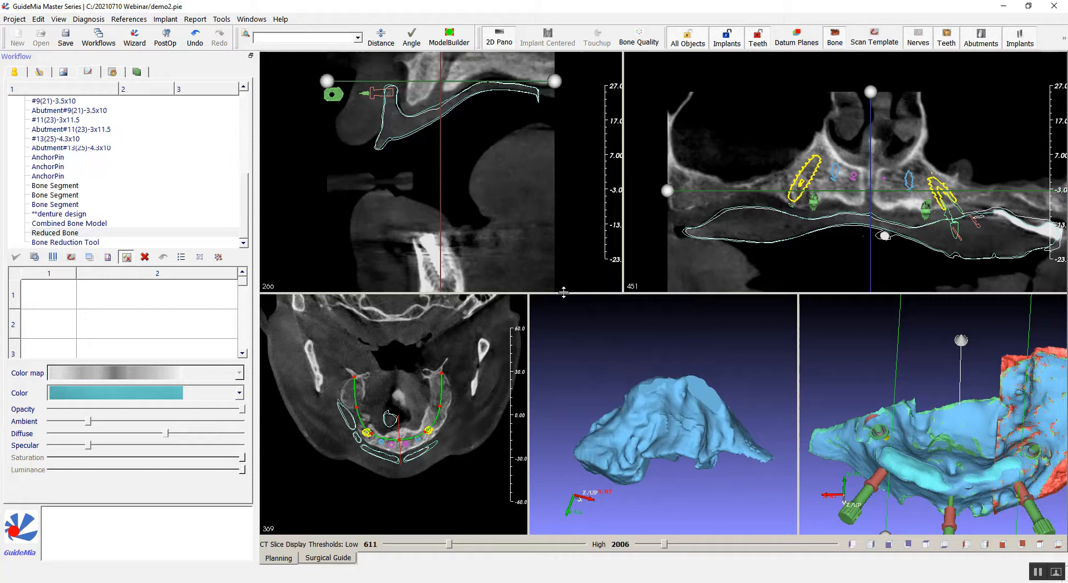
left_click(545, 301)
scroll(724, 278, "up", 6)
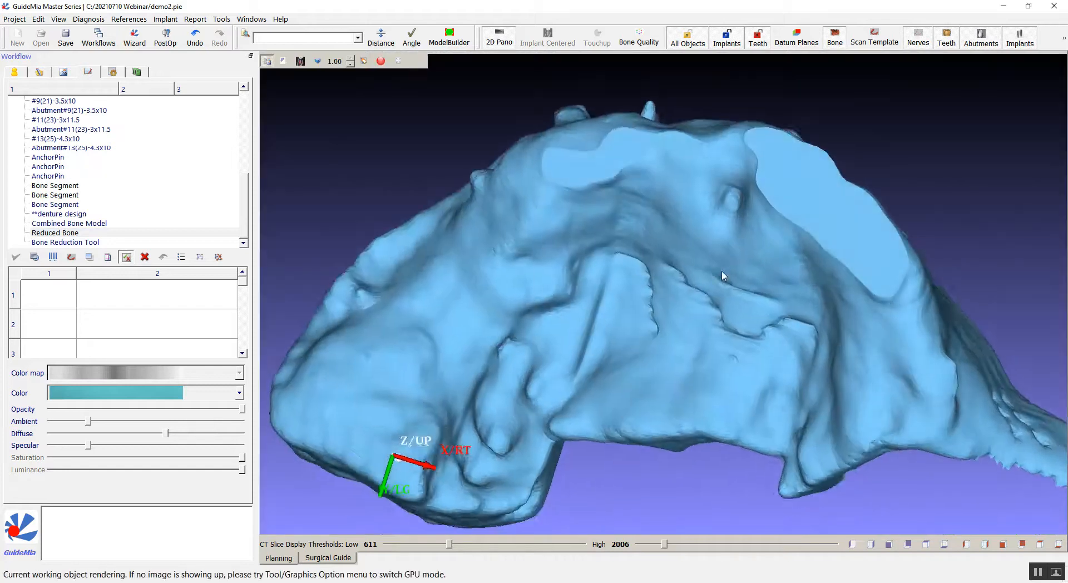
left_click_drag(739, 281, 630, 181)
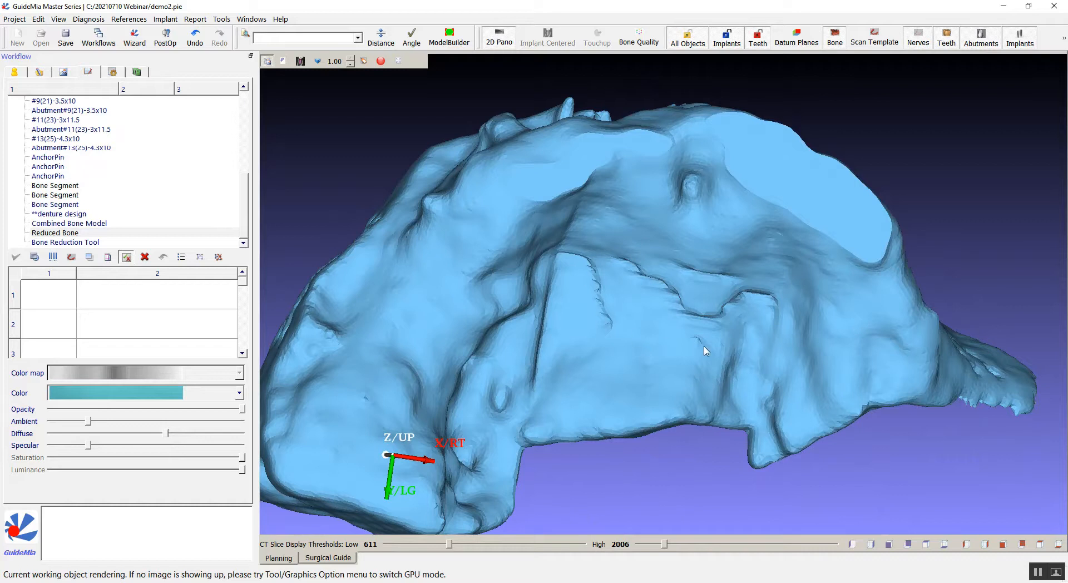
left_click_drag(969, 253, 871, 355)
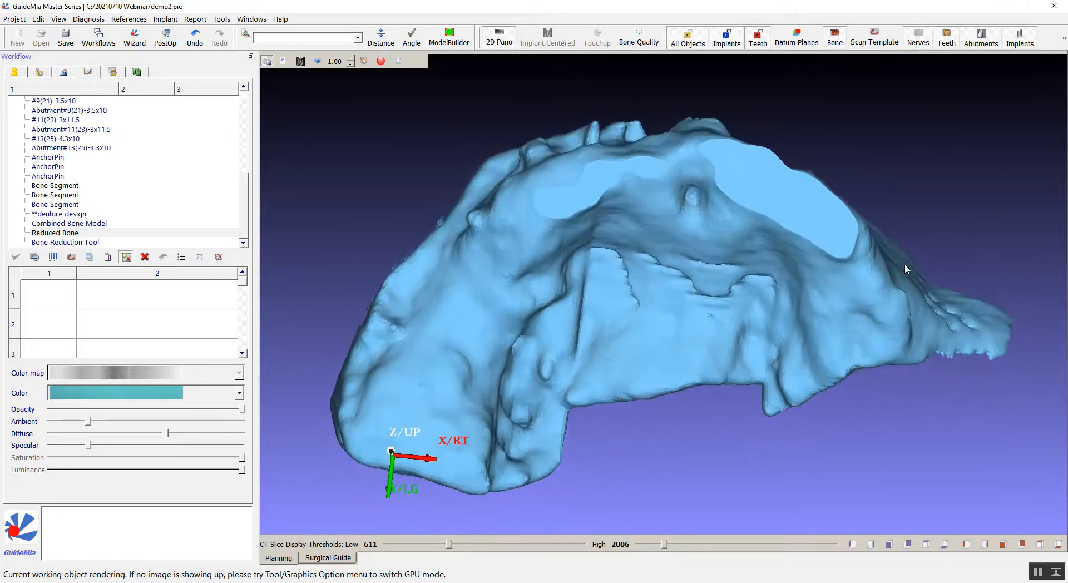
left_click_drag(906, 135, 883, 224)
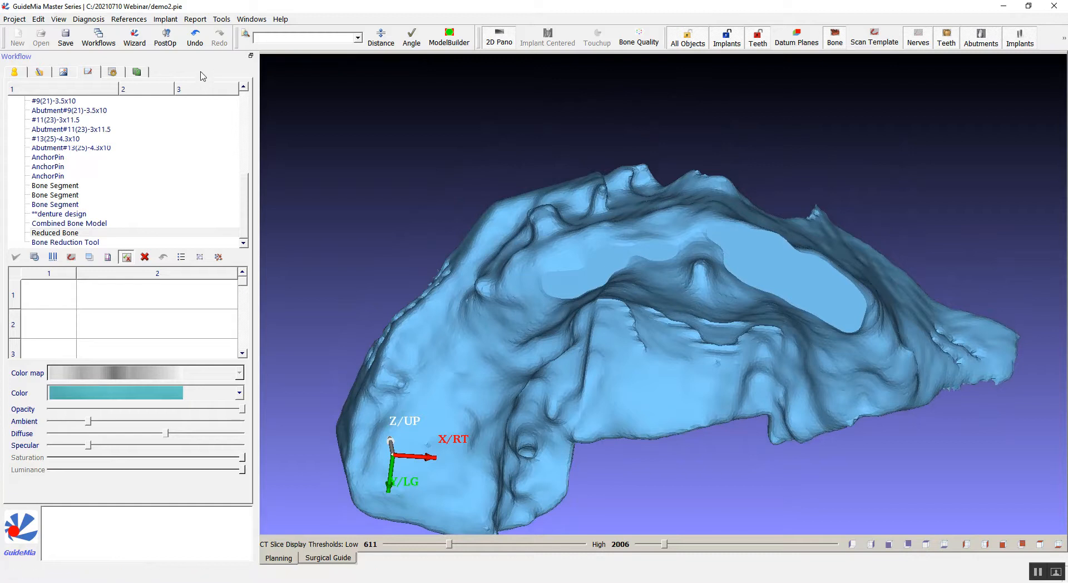
Open the surgical guide design, ignoring the drilling depth prompt and accepting the plan validation risks.
left_click(113, 72)
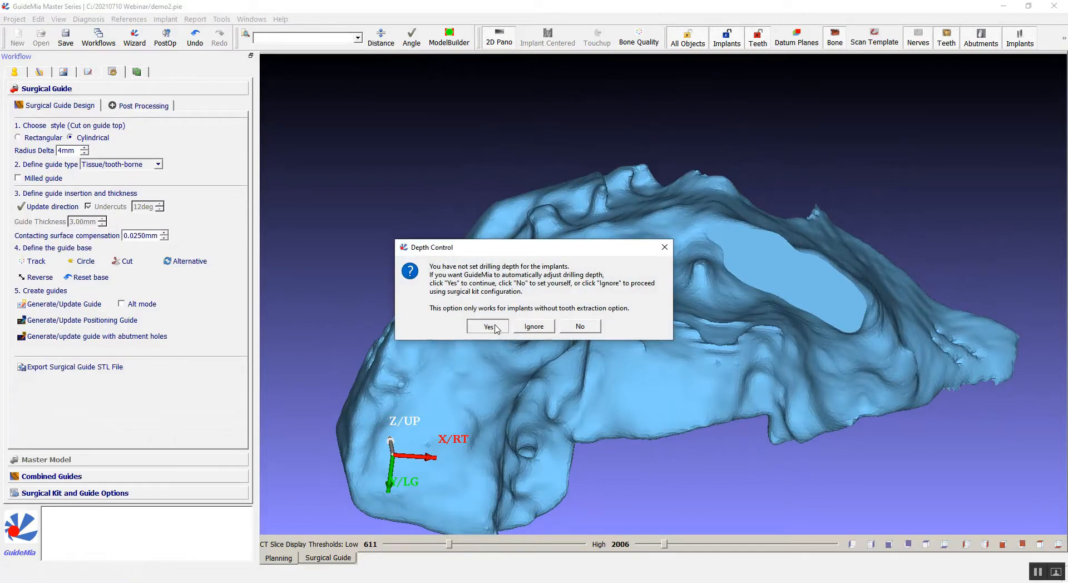
left_click(533, 327)
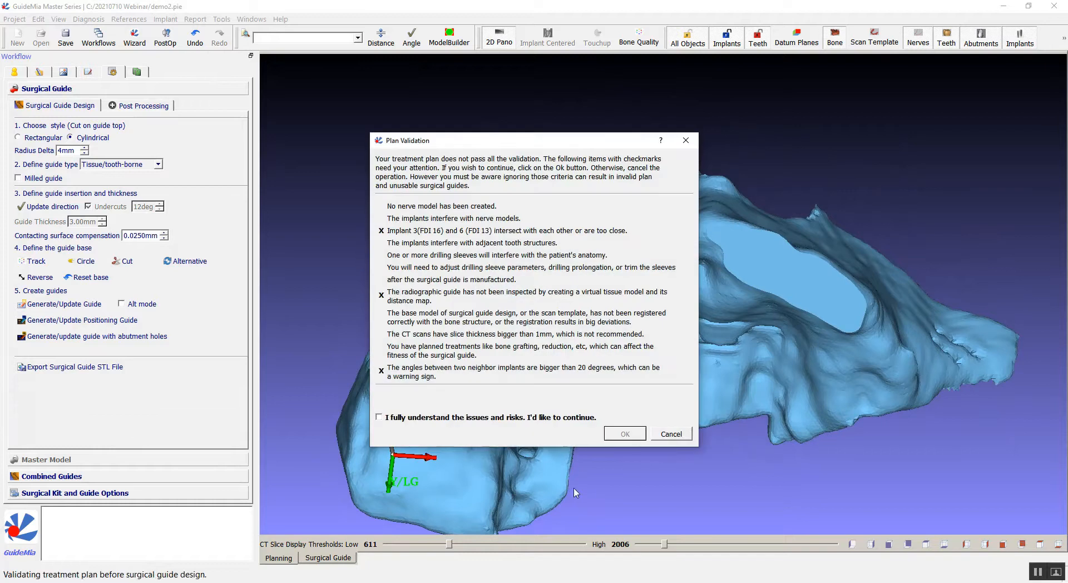
left_click(563, 417)
left_click(623, 434)
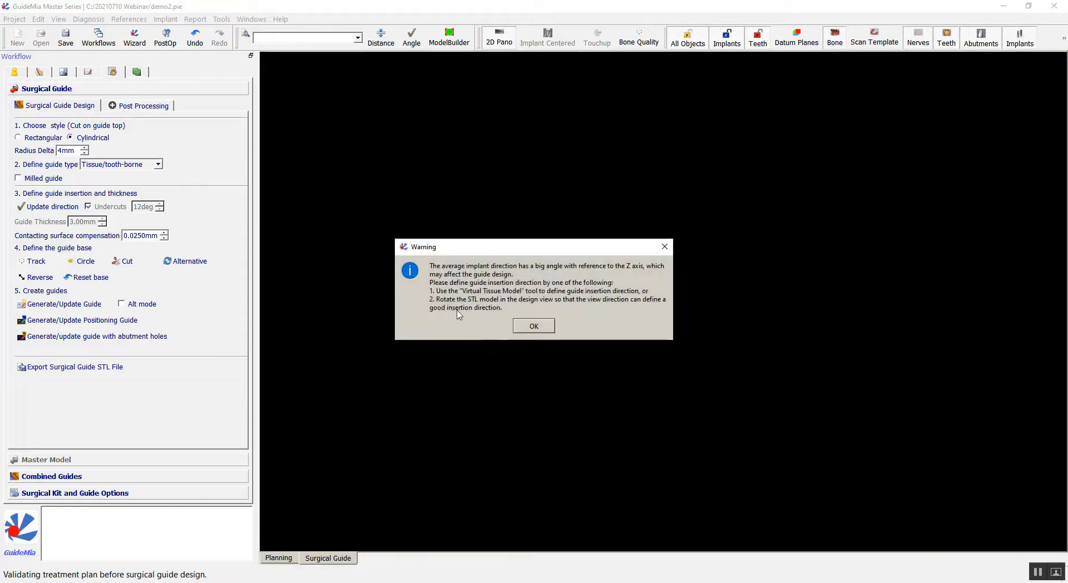
left_click(534, 327)
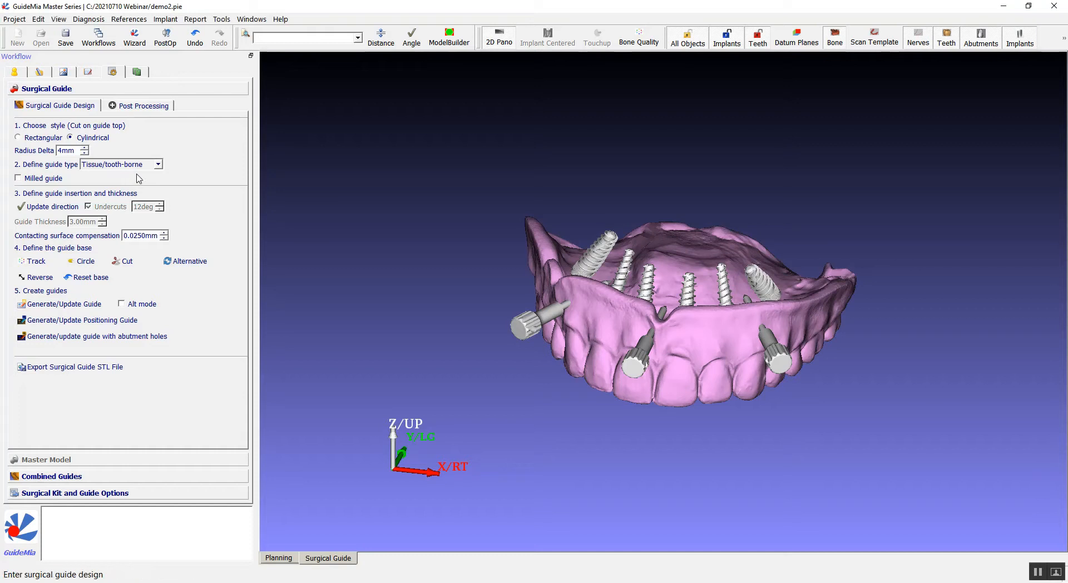
Set the guide type to Bone reduction guide.
left_click_drag(429, 275, 315, 48)
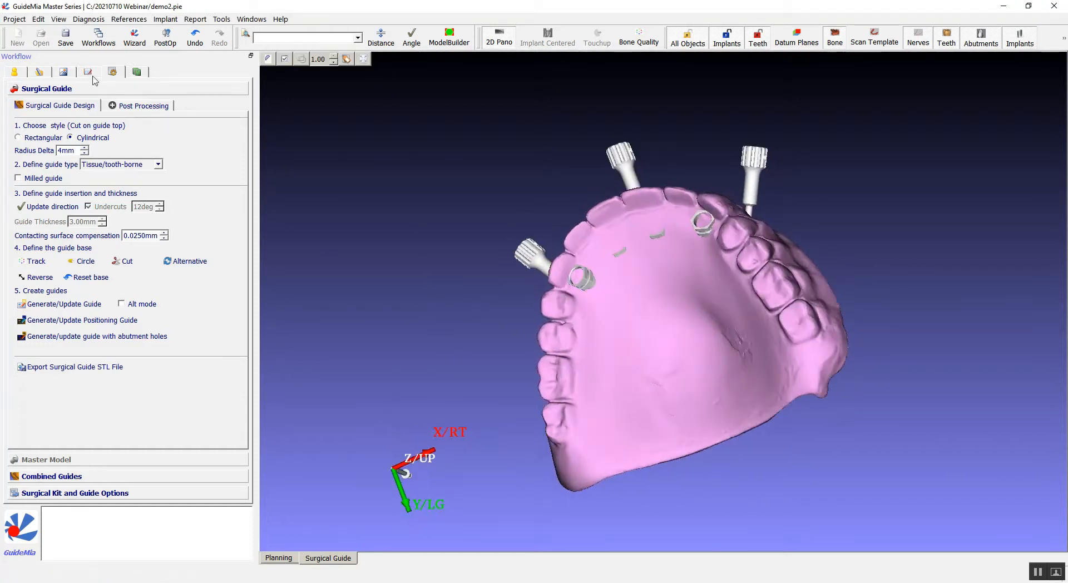
left_click(125, 166)
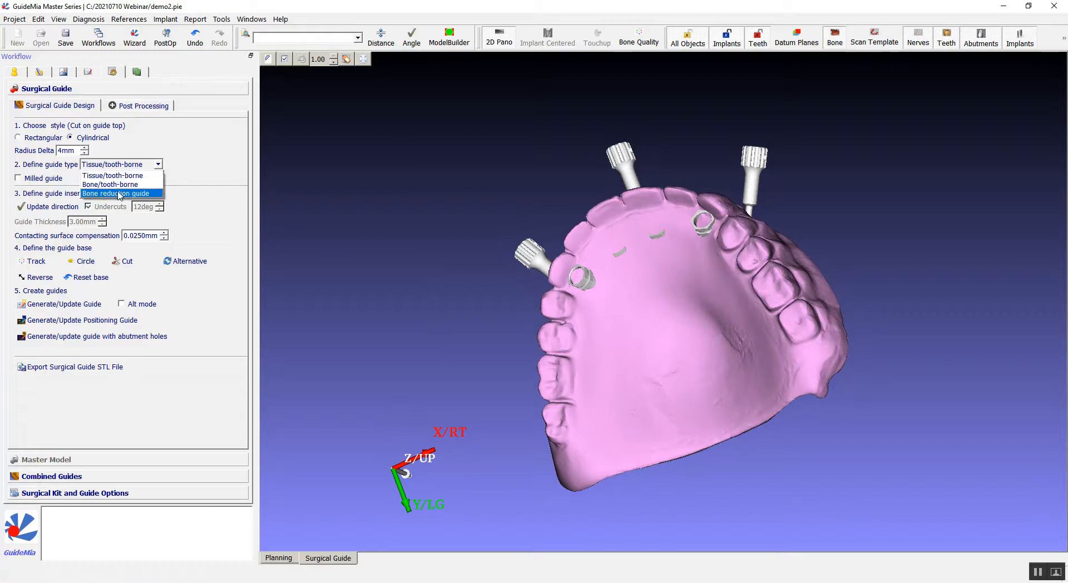
left_click(116, 193)
Trace the guide base outline on the reduced bone by placing points around the implant sleeves and closing the track.
left_click_drag(461, 240, 577, 381)
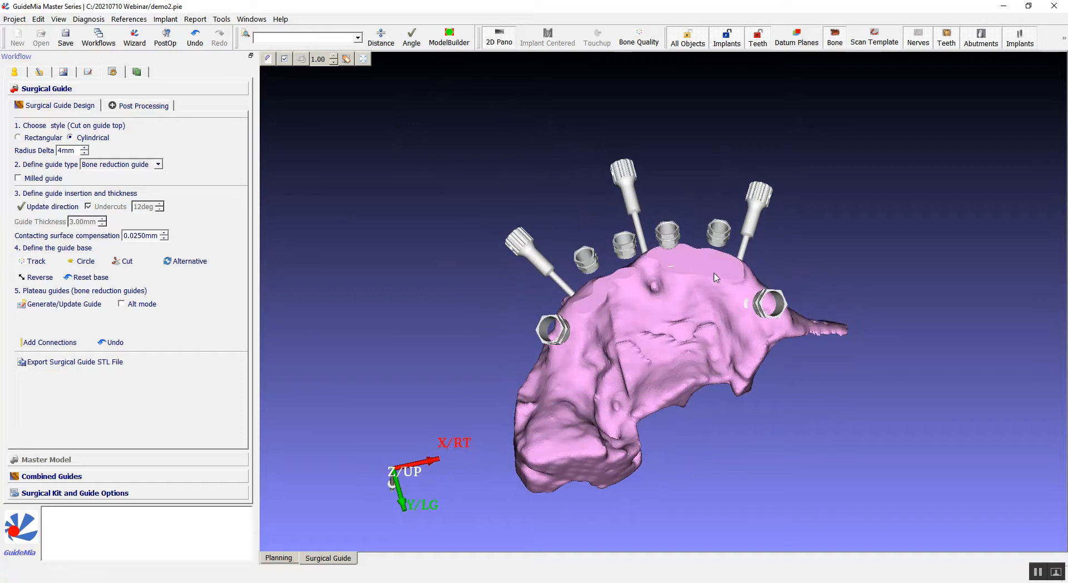
left_click_drag(889, 477, 584, 400)
left_click_drag(887, 281, 580, 126)
left_click_drag(595, 217, 594, 224)
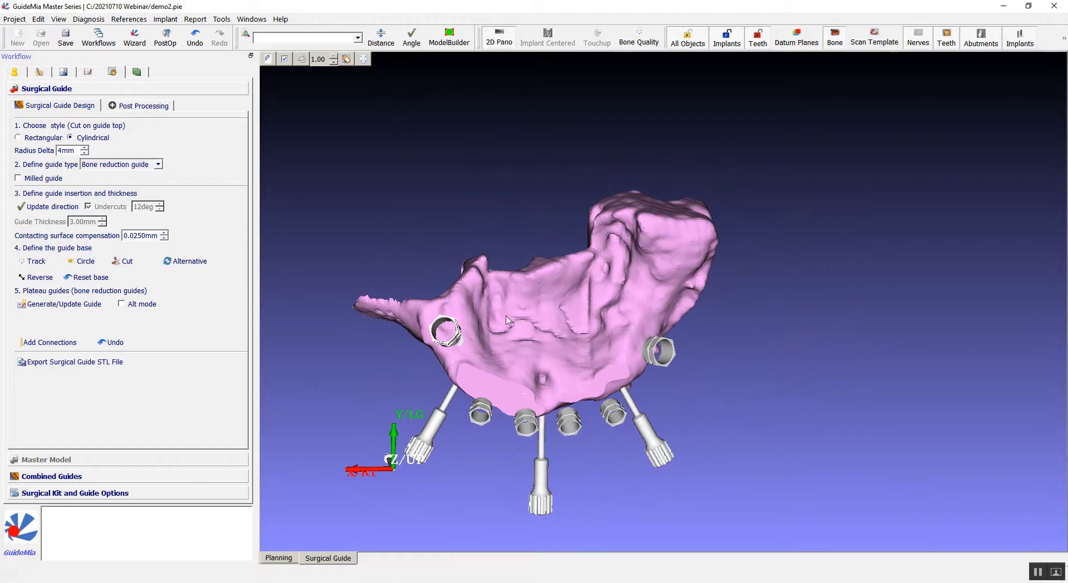
left_click(438, 308)
left_click_drag(411, 214, 362, 242)
left_click(524, 330)
left_click(564, 358)
left_click(588, 359)
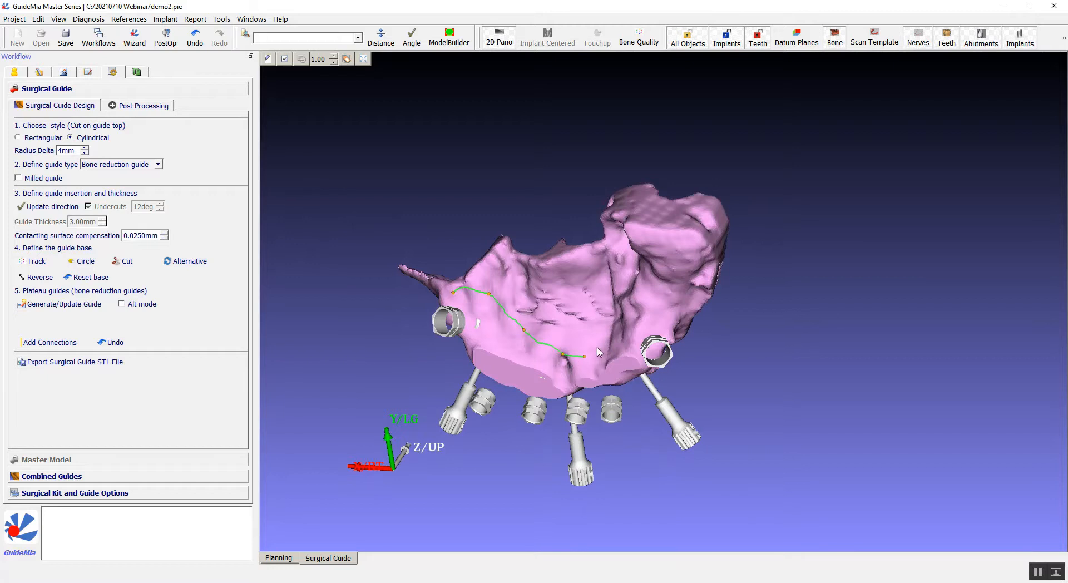
left_click_drag(737, 271, 972, 242)
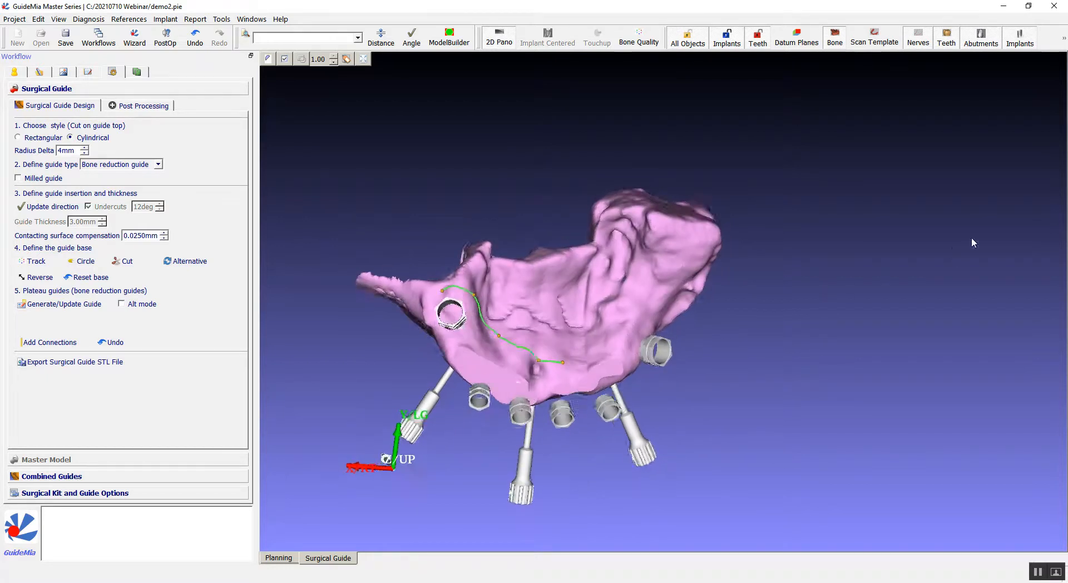
left_click(616, 319)
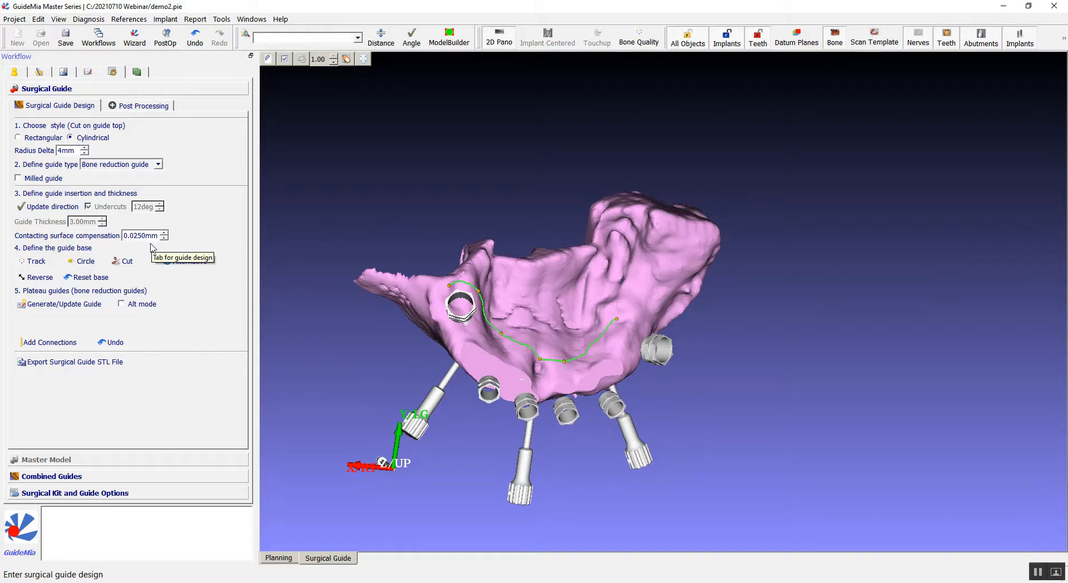
left_click_drag(864, 319, 703, 305)
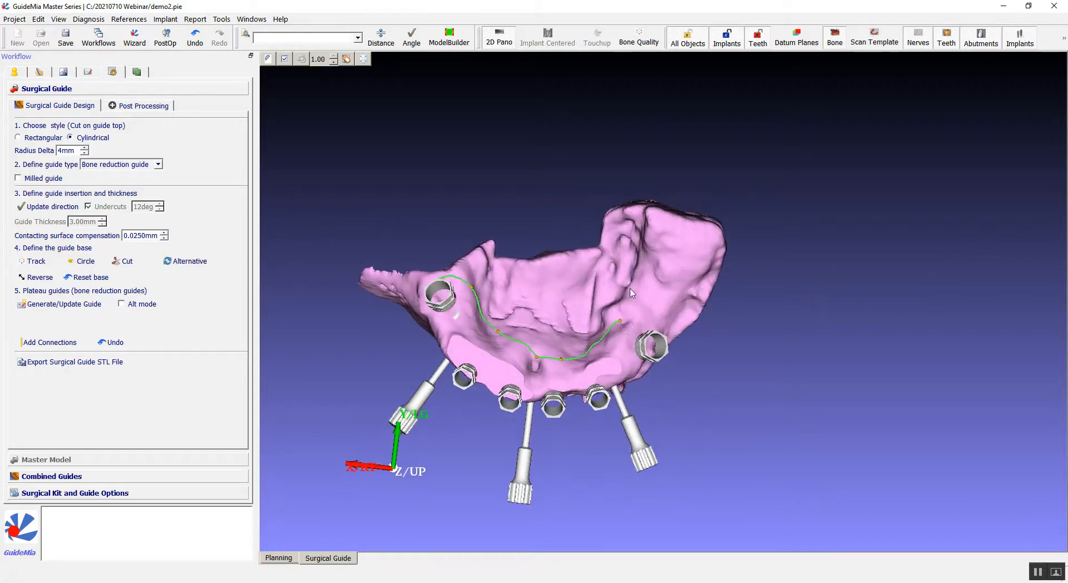
left_click_drag(820, 364, 674, 311)
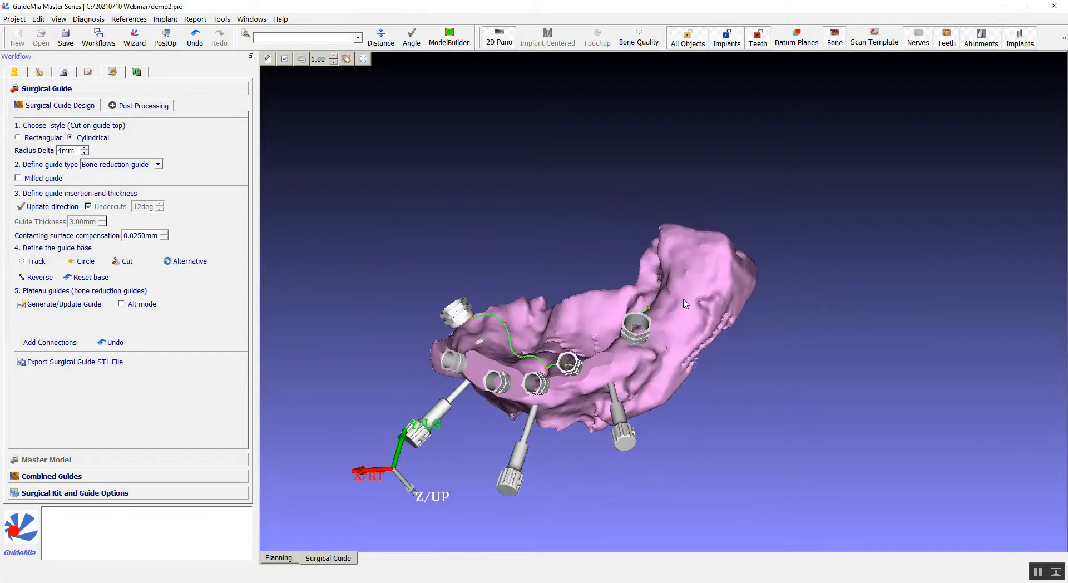
left_click_drag(708, 374, 637, 356)
left_click(638, 343)
left_click(597, 358)
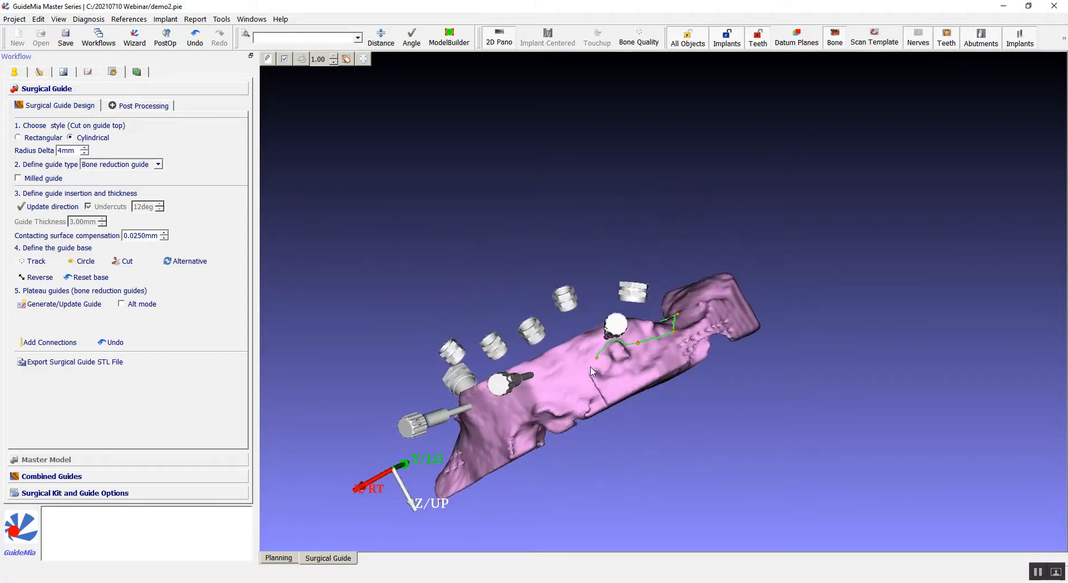
left_click(539, 389)
left_click(497, 406)
left_click_drag(438, 323, 565, 426)
left_click_drag(498, 369, 539, 397)
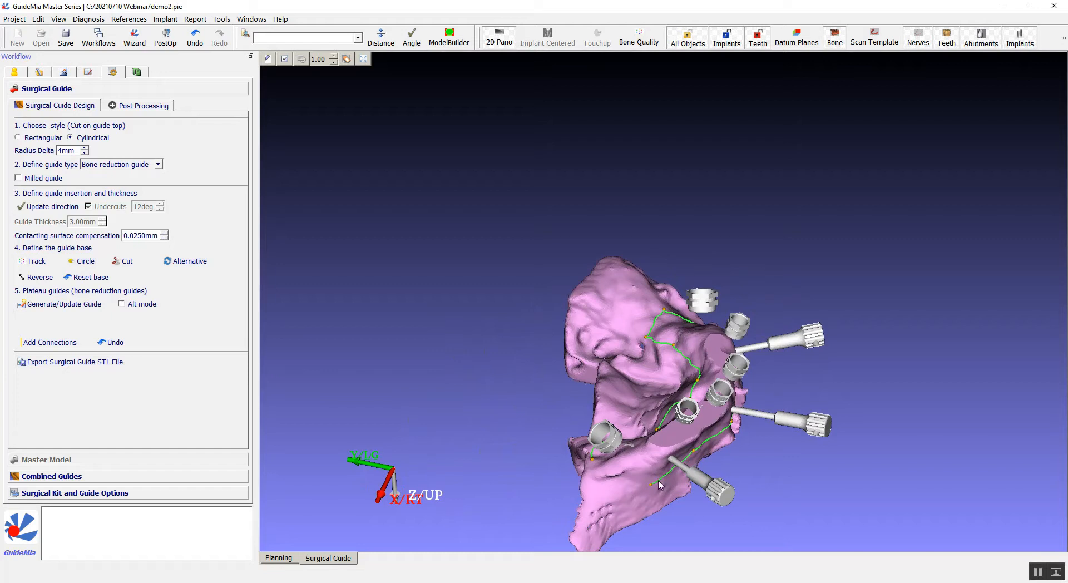
left_click(627, 466)
left_click_drag(472, 384, 572, 436)
double_click(642, 497)
Cut the guide base along the traced outline.
middle_click_drag(490, 405, 440, 310)
right_click_drag(469, 329, 468, 268)
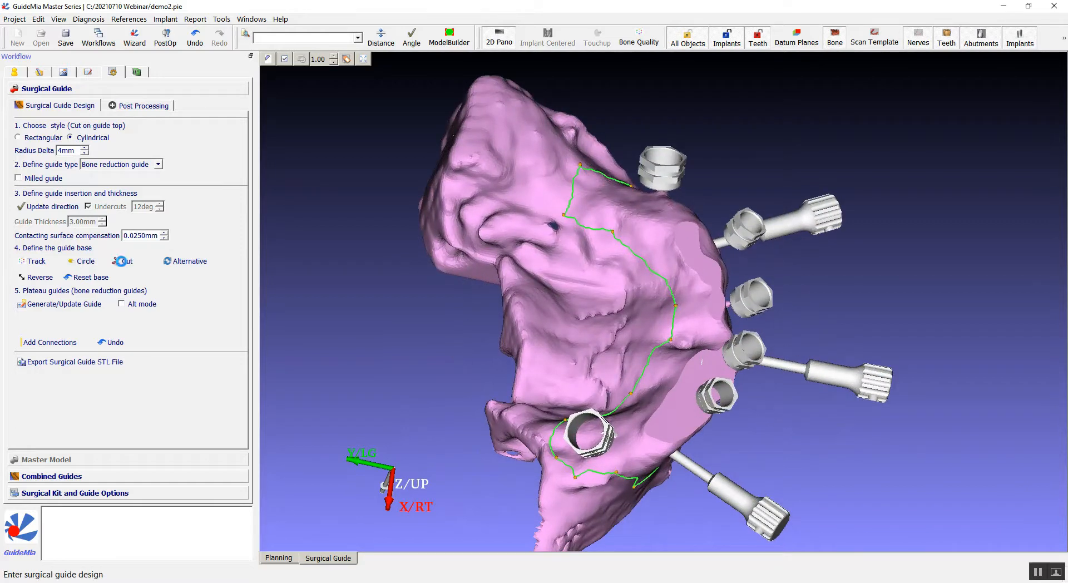
left_click(123, 263)
left_click_drag(497, 275, 584, 267)
left_click_drag(247, 275, 277, 262)
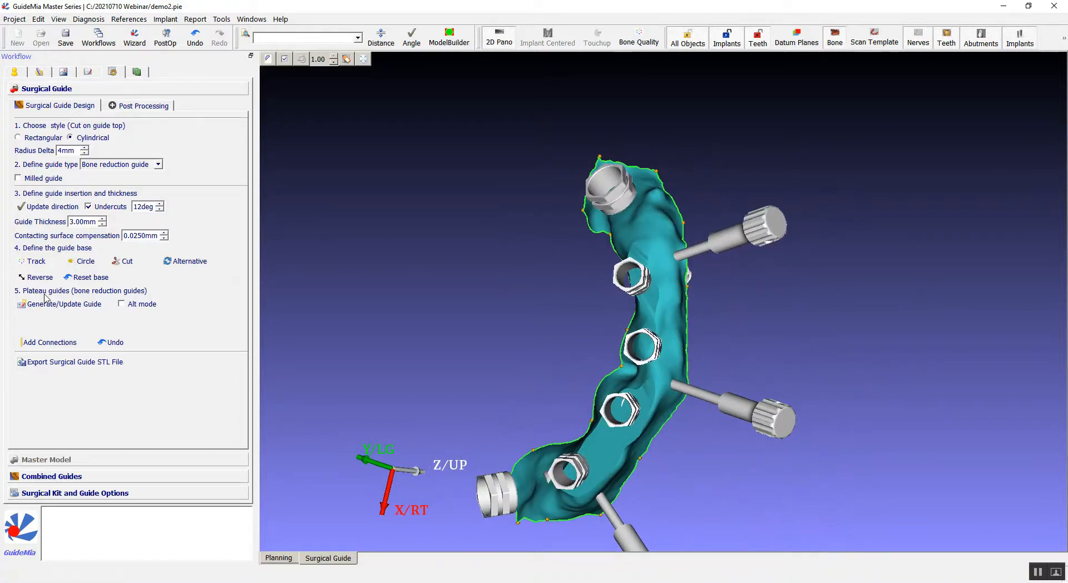
Generate the bone reduction guide and inspect it over the bone and denture from several angles.
left_click(56, 307)
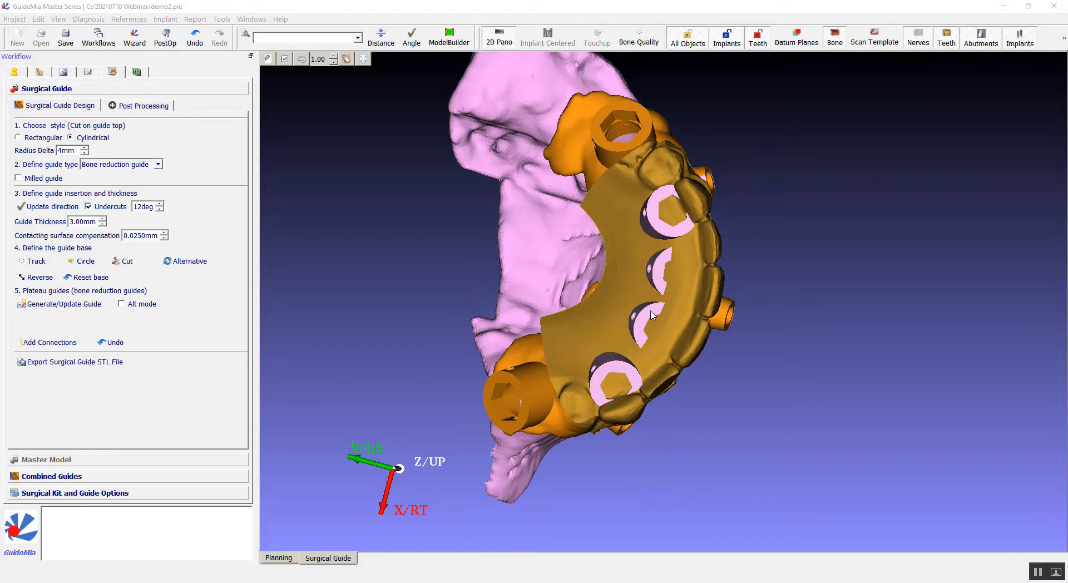
left_click_drag(827, 396, 219, 224)
left_click_drag(844, 185, 869, 201)
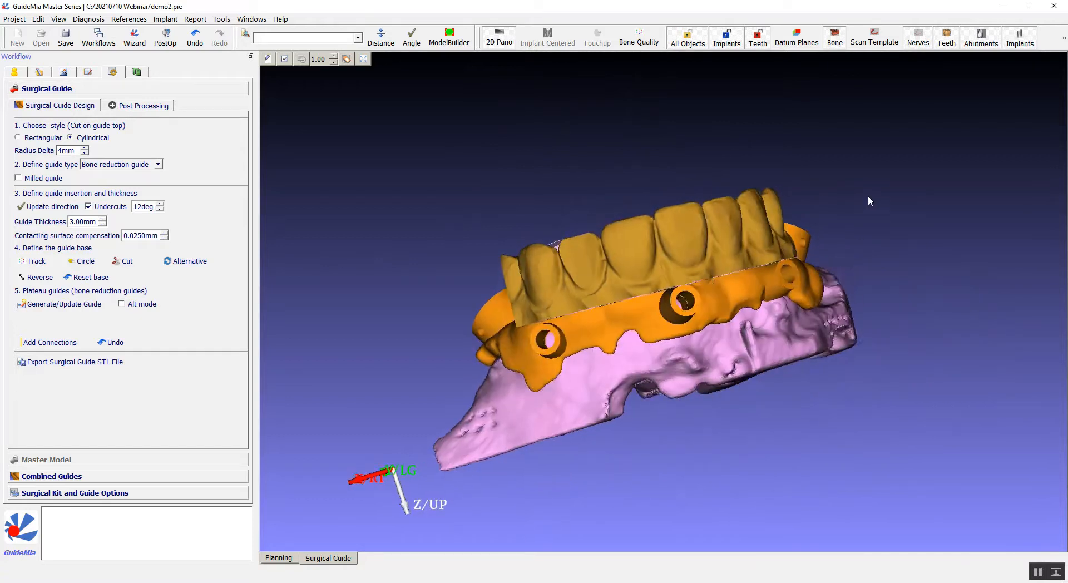
left_click_drag(318, 331, 369, 292)
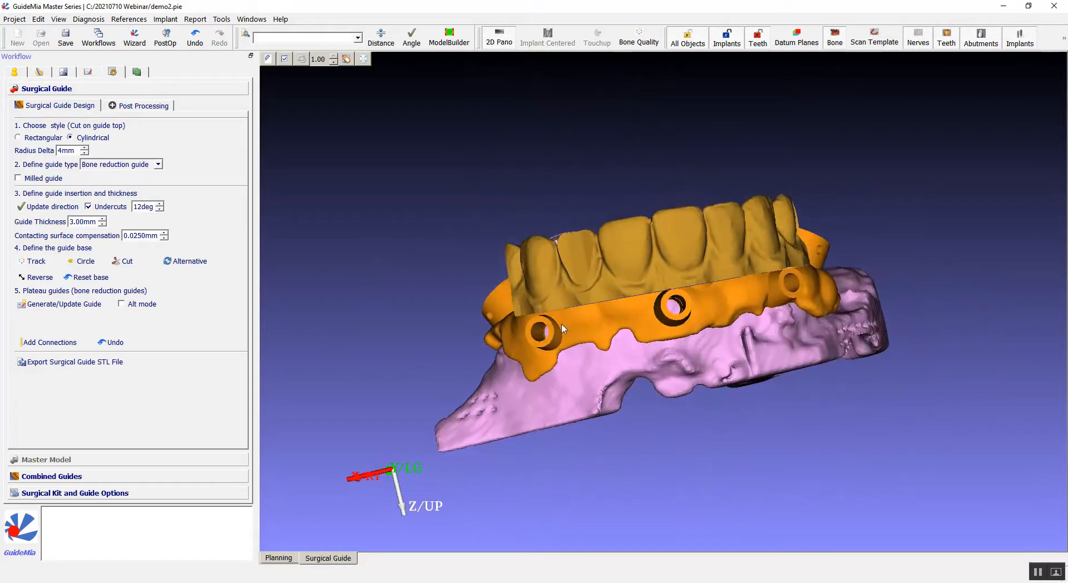
left_click_drag(388, 336, 301, 302)
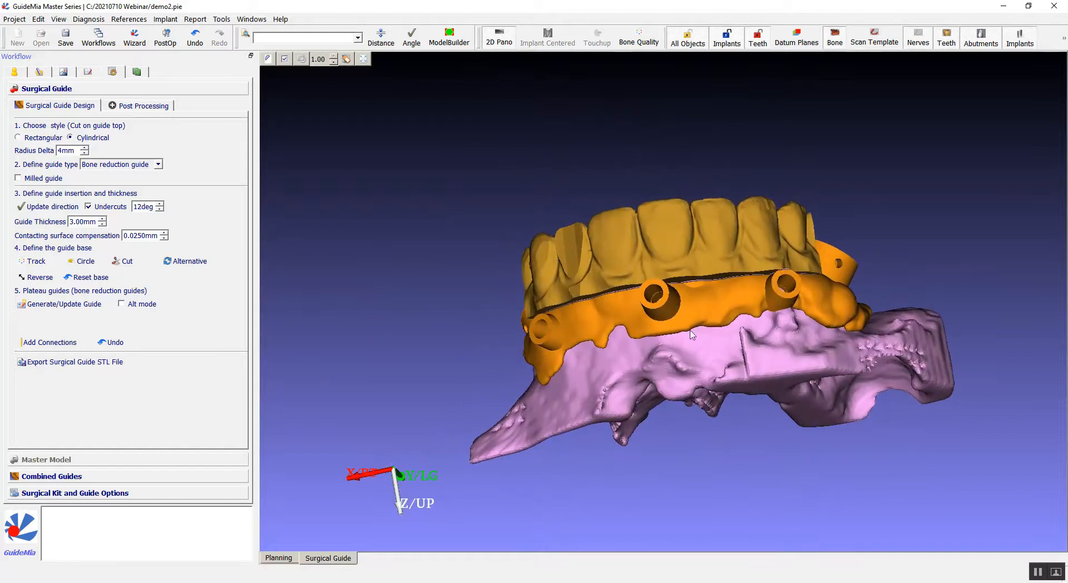
left_click_drag(700, 220, 422, 199)
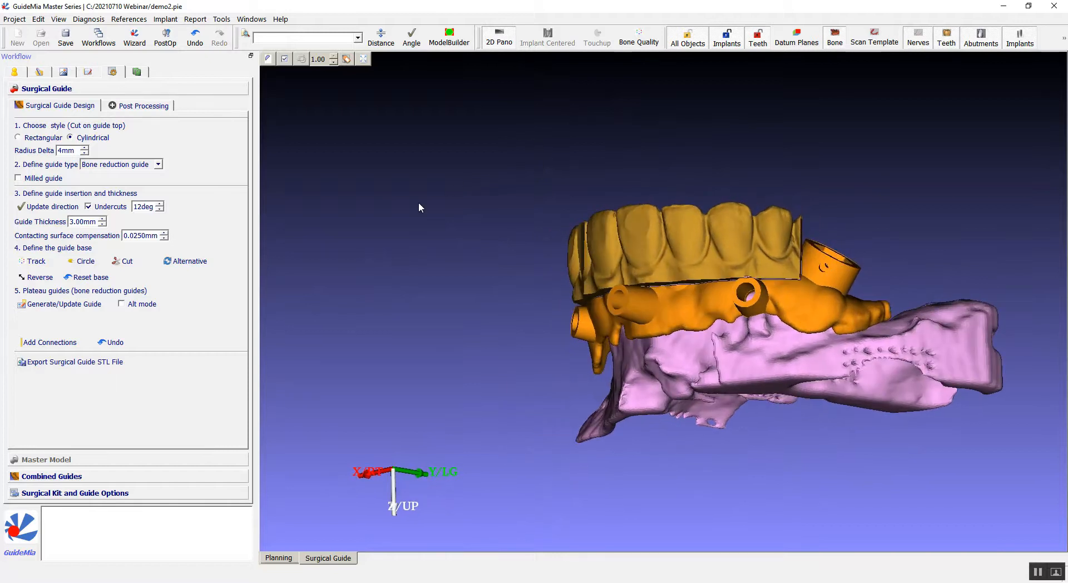
Add a connector bar to the guide between the sleeve sections.
left_click(53, 343)
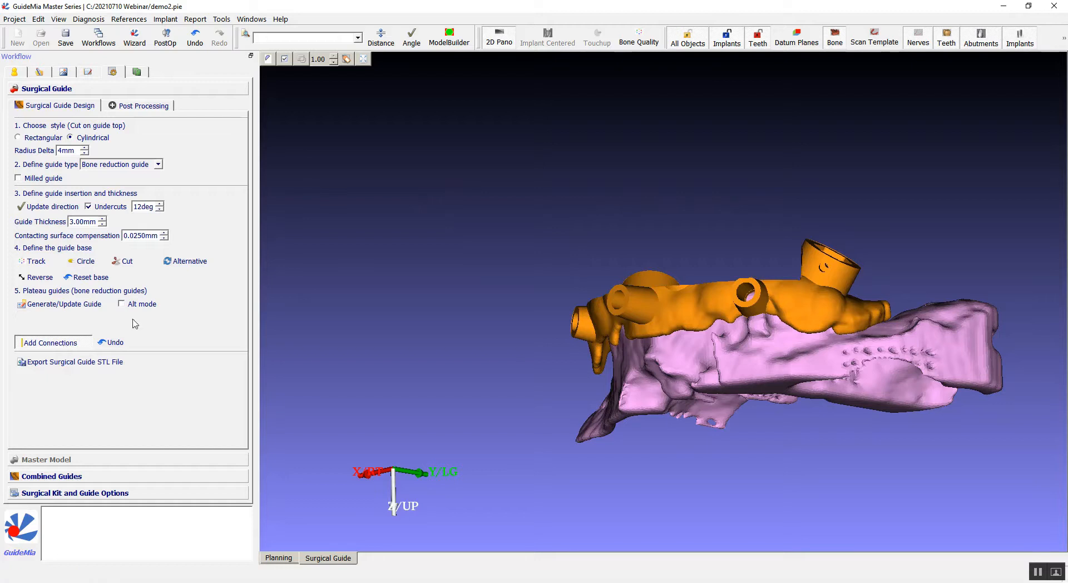
left_click(780, 287)
mouse_move(801, 238)
left_mouse_down()
mouse_move(757, 219)
mouse_move(742, 226)
left_mouse_up()
left_click_drag(766, 311, 764, 307)
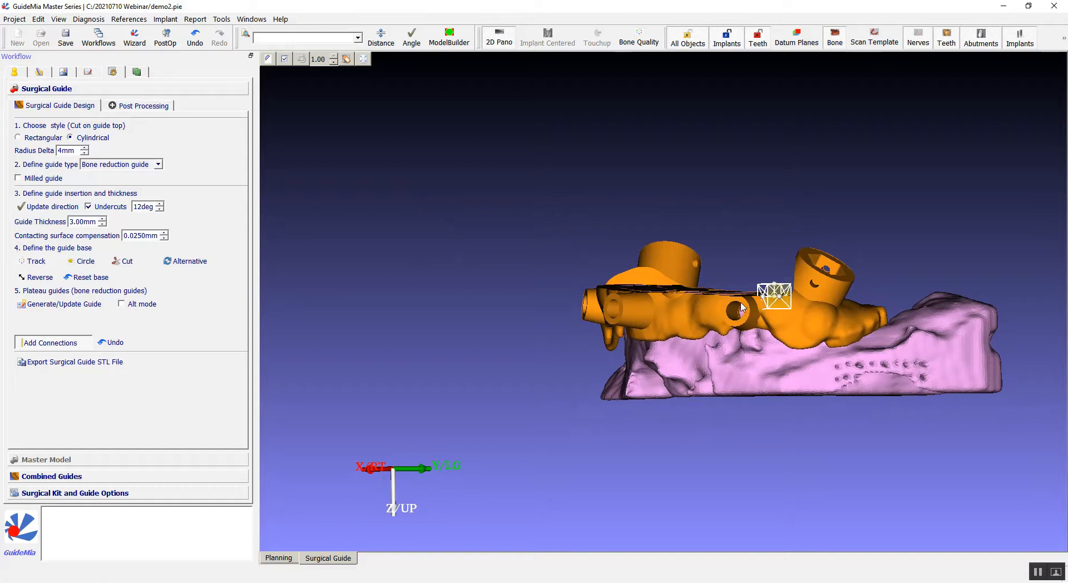
left_click_drag(761, 215, 768, 417)
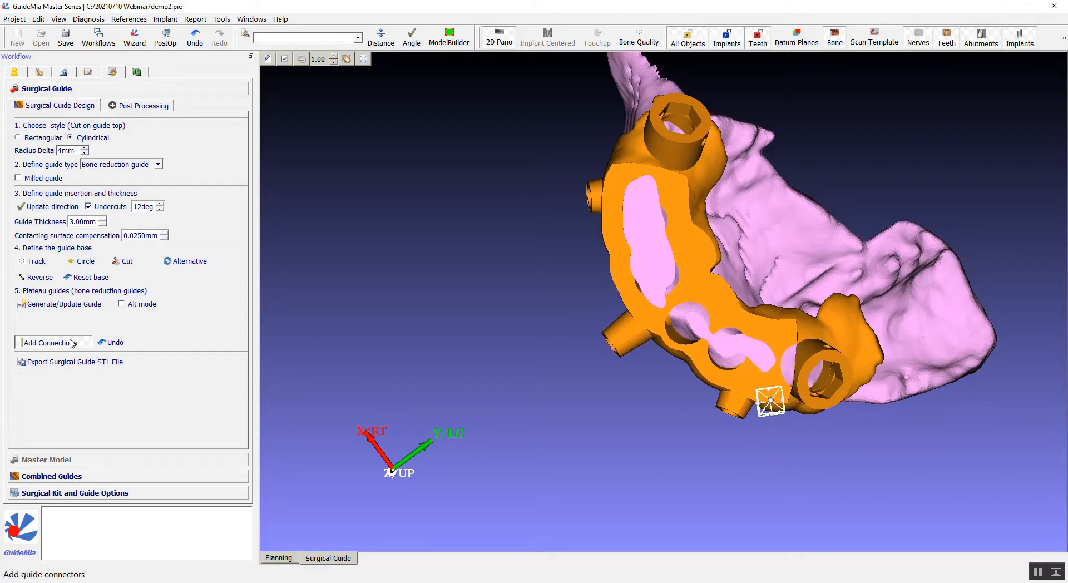
left_click(50, 342)
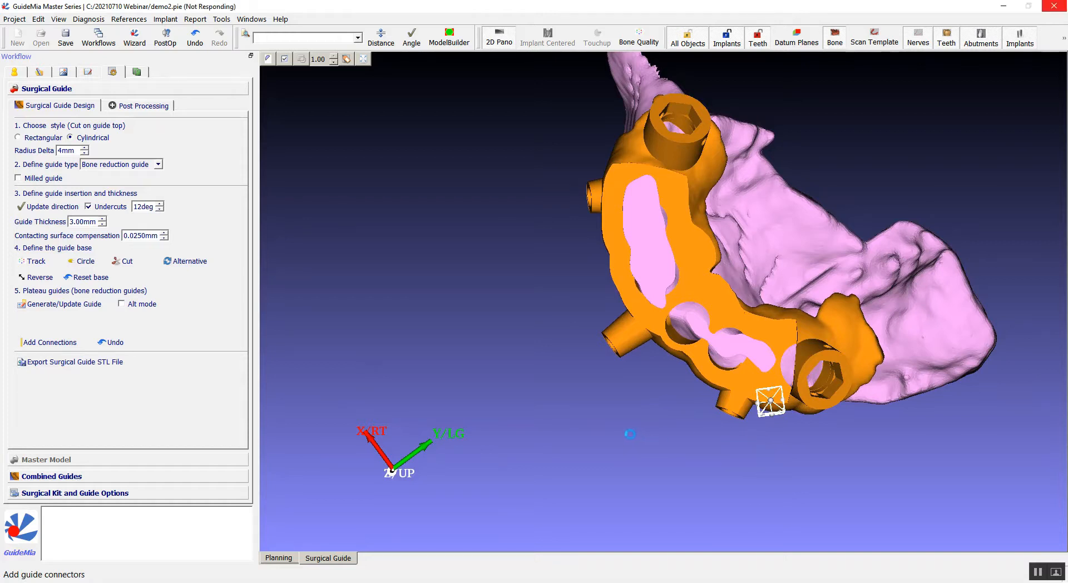
left_click_drag(605, 445, 657, 237)
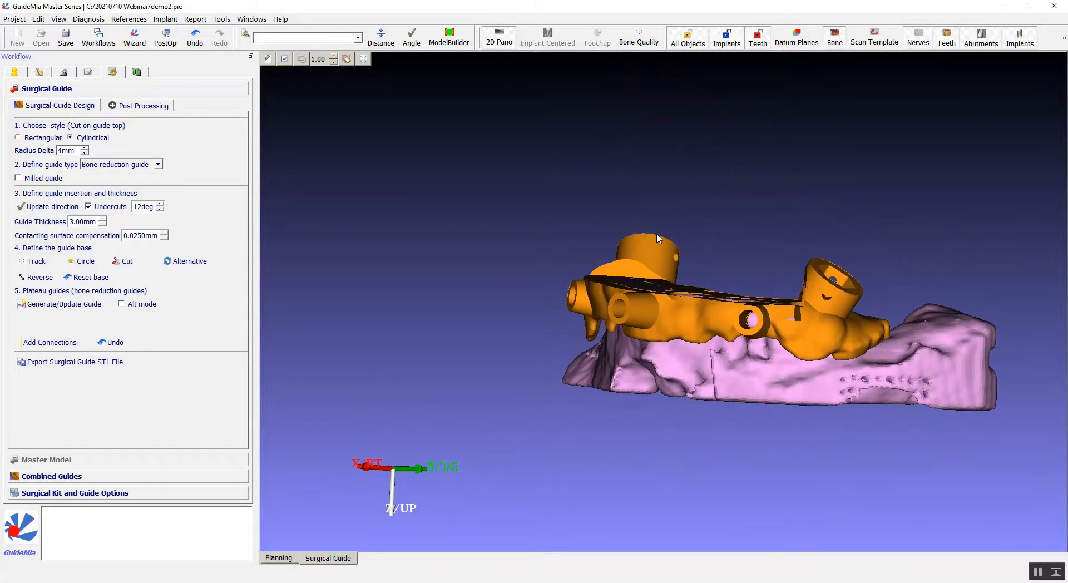
mouse_move(658, 238)
left_mouse_down()
mouse_move(624, 240)
mouse_move(806, 255)
mouse_move(923, 291)
mouse_move(759, 267)
mouse_move(730, 208)
mouse_move(704, 208)
mouse_move(664, 238)
left_mouse_up()
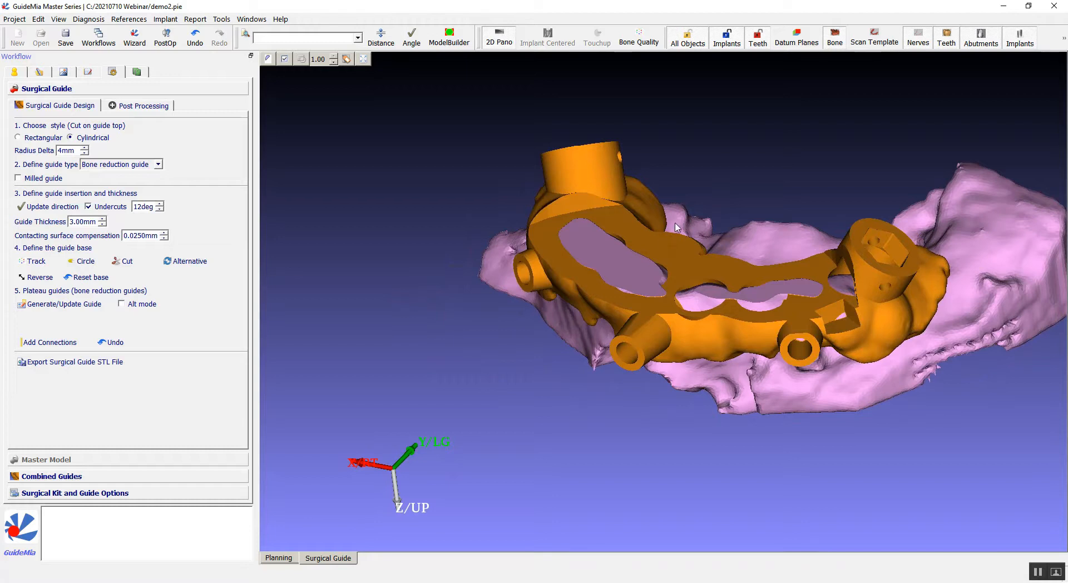
Open the Object Manager and switch to the multi-view layout.
left_click(268, 59)
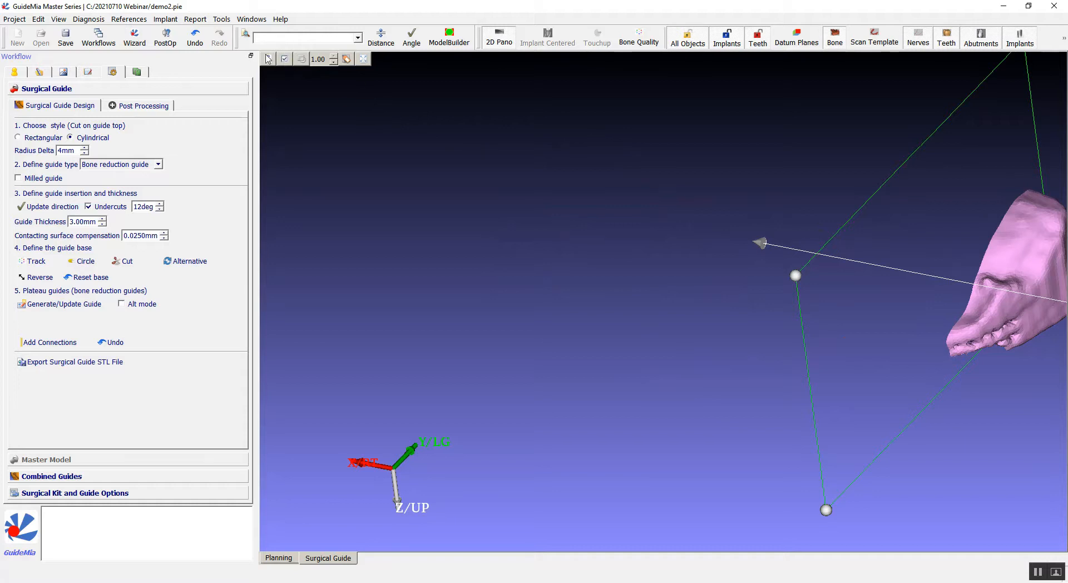
left_click(269, 60)
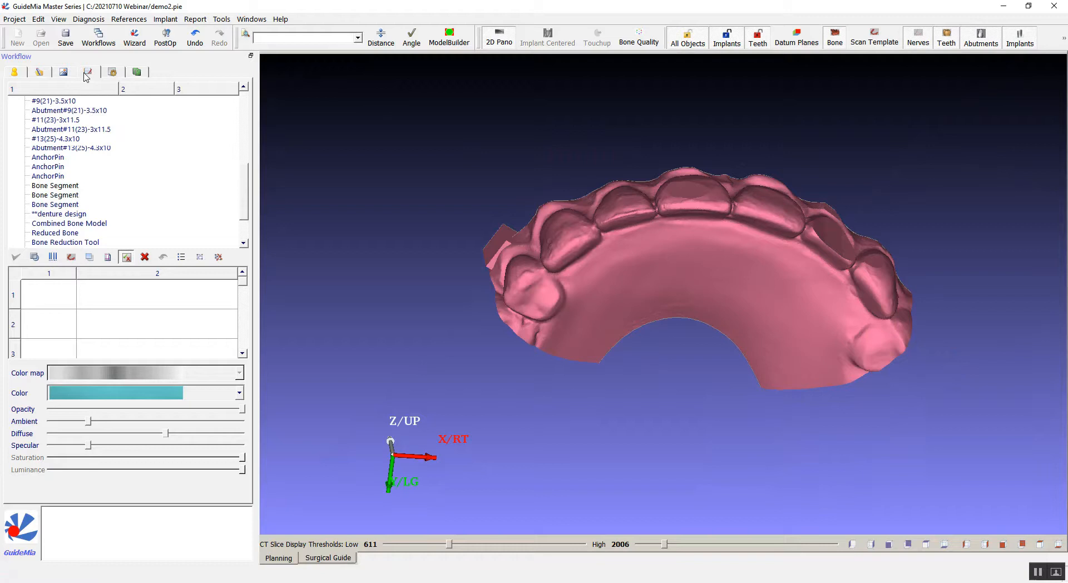
left_click(112, 72)
left_click_drag(636, 337, 642, 384)
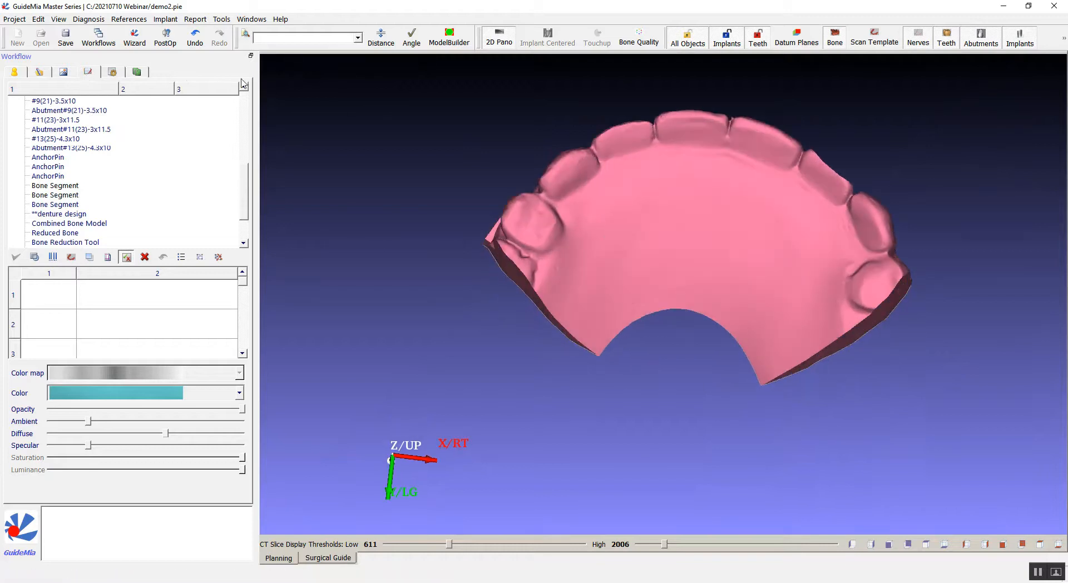
left_click(267, 62)
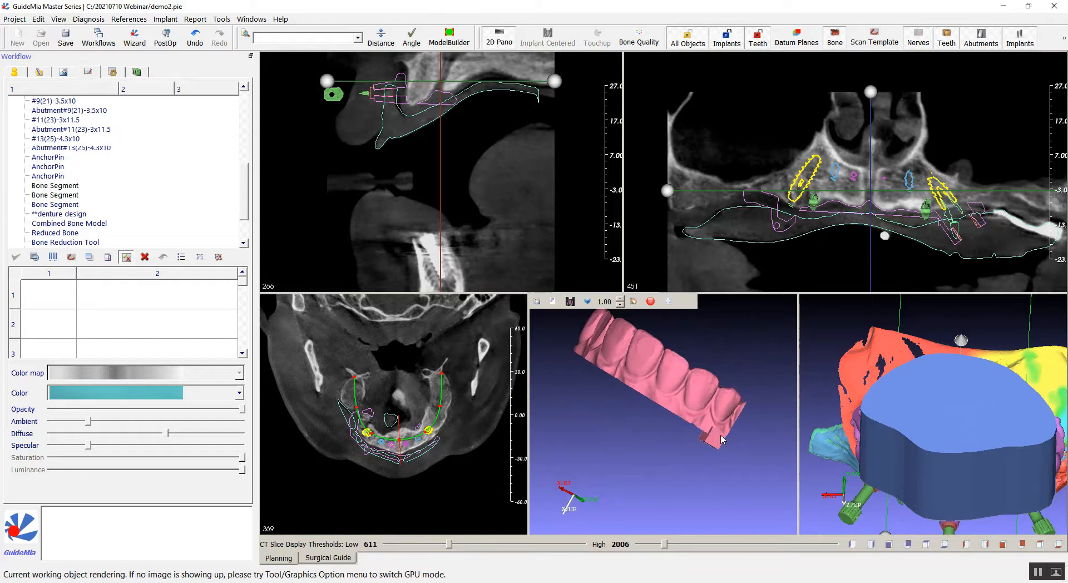
Display the Split Surgical Guide and Surgical Guide objects in turn, rotating each for inspection.
left_click_drag(608, 447, 702, 352)
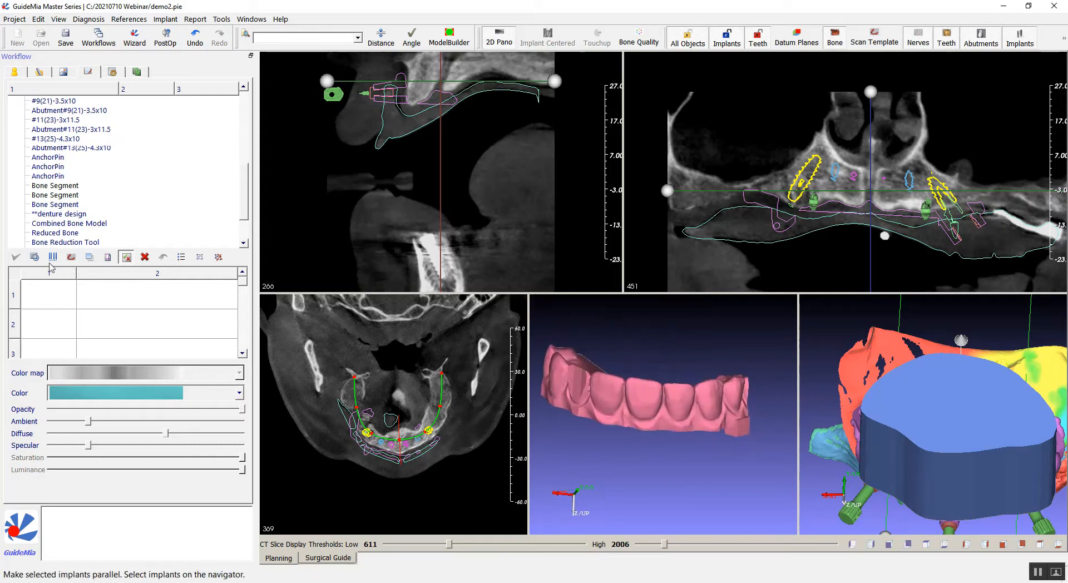
scroll(149, 211, "down", 2)
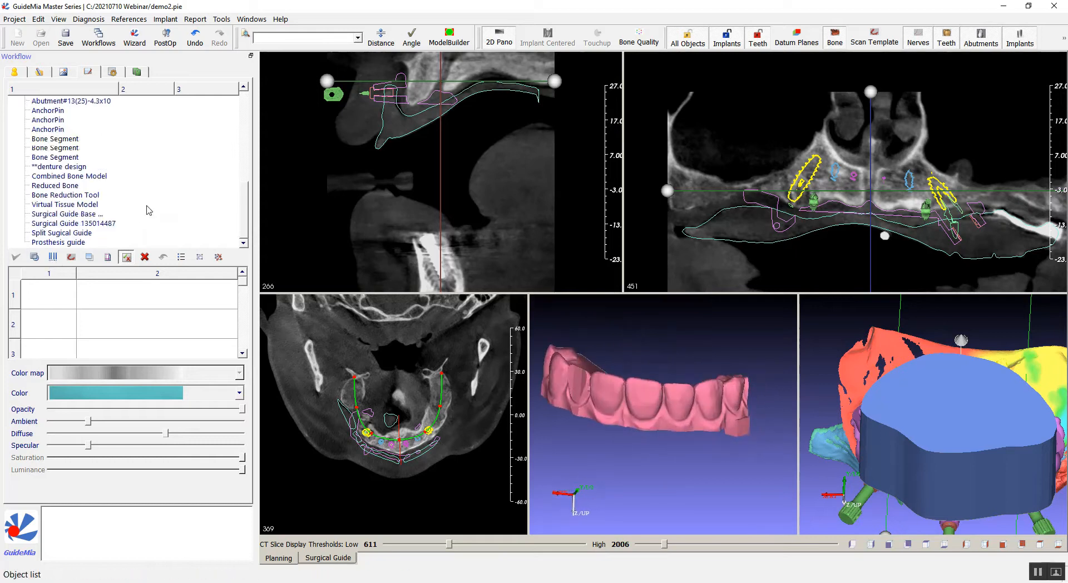
left_click(92, 233)
left_click_drag(726, 492, 716, 403)
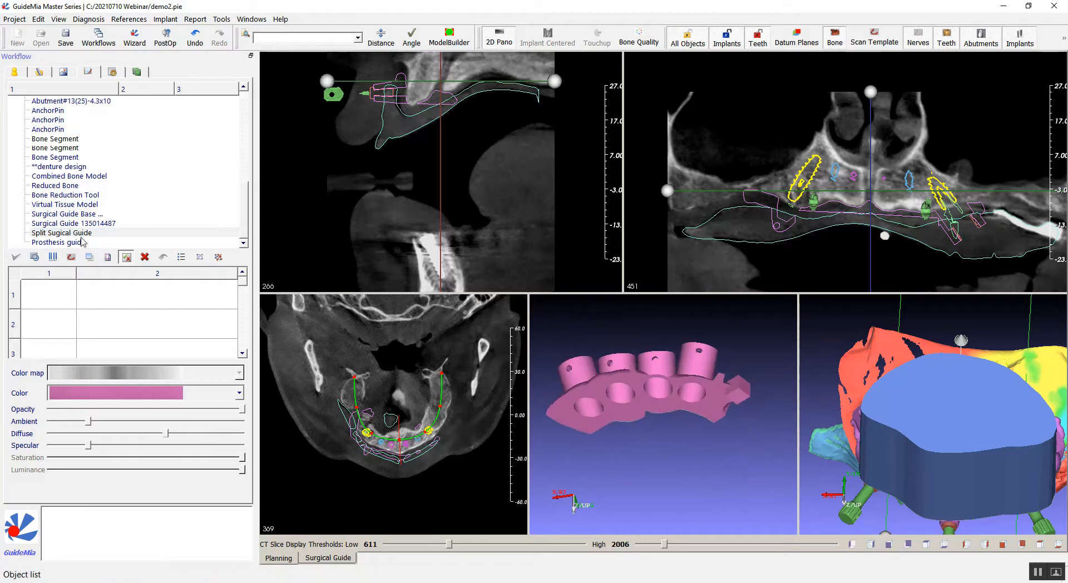
left_click(93, 225)
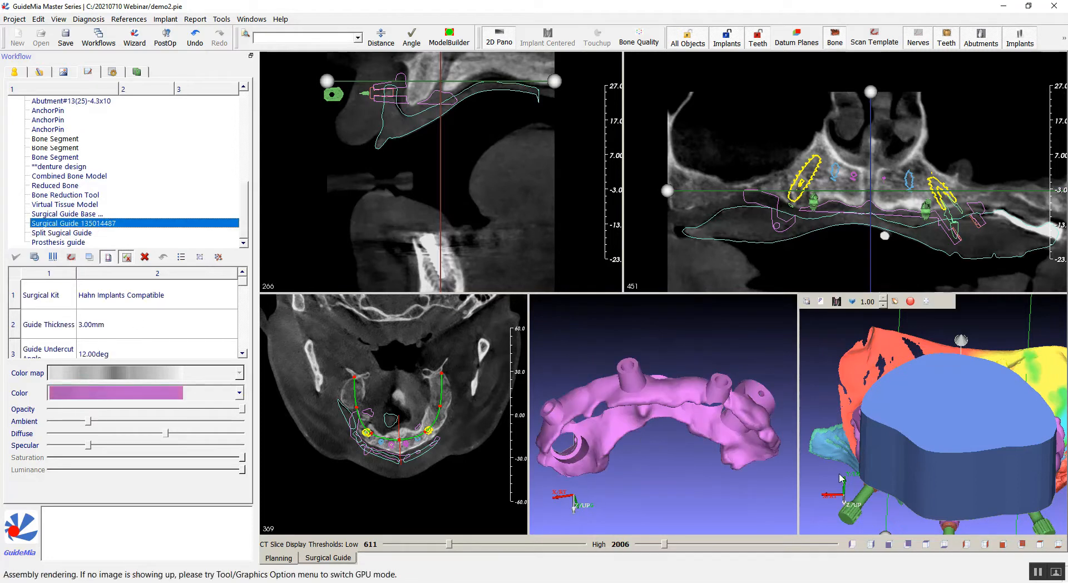
left_click_drag(750, 421, 733, 509)
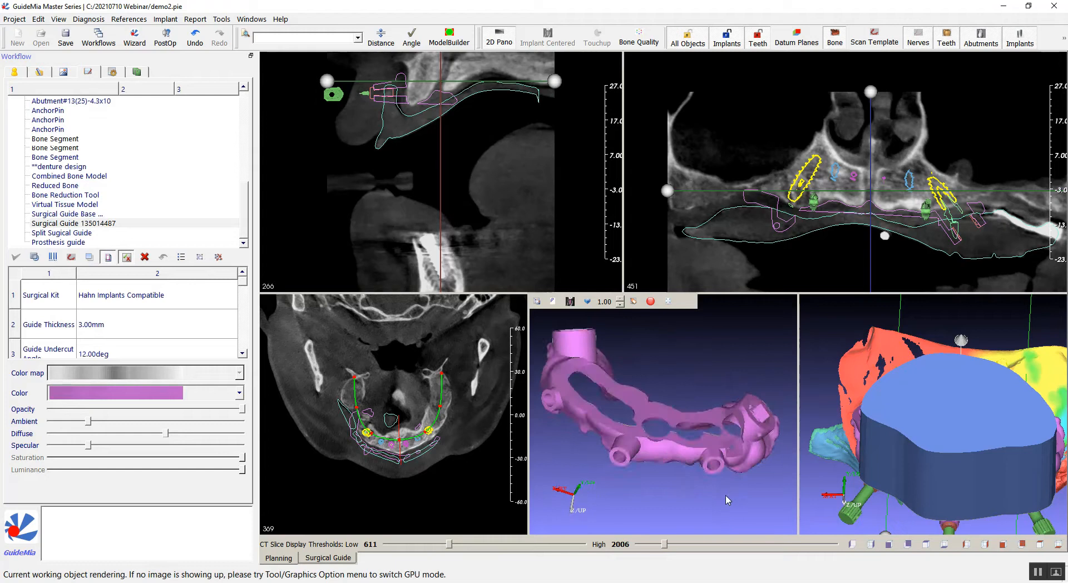